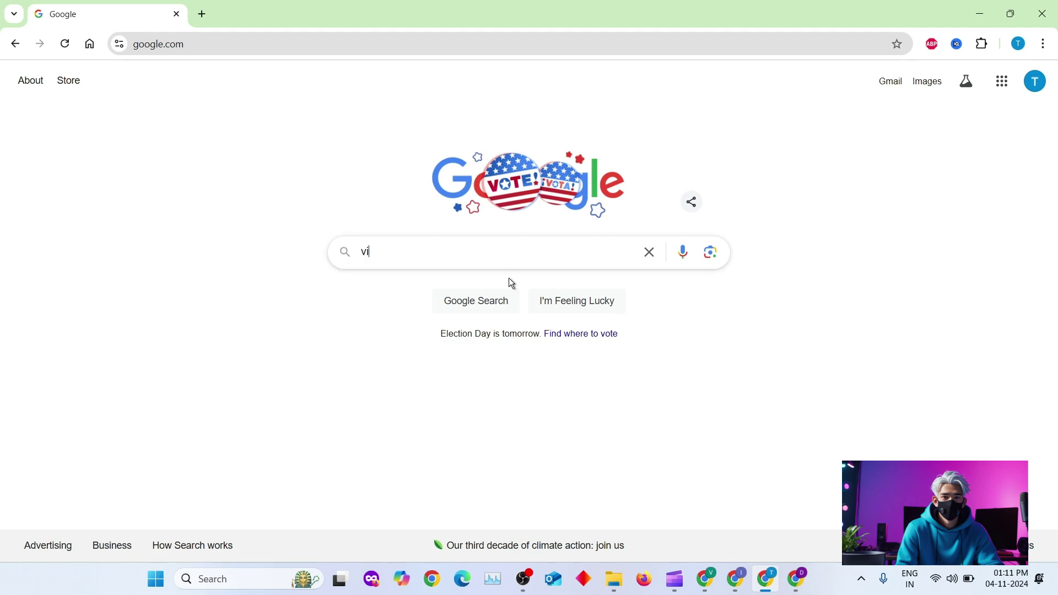
pyautogui.write('dnoz ai')
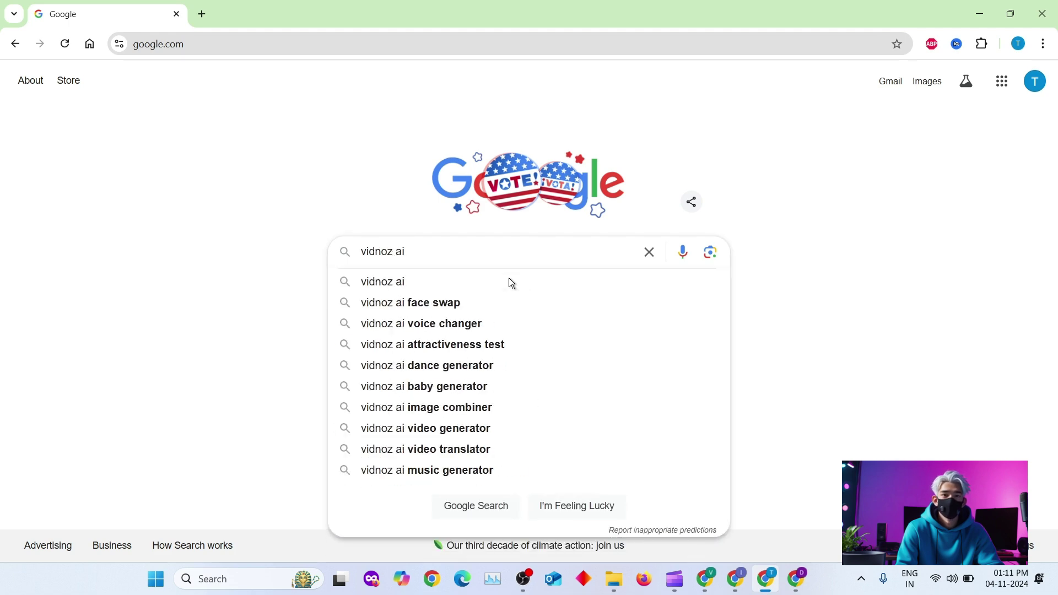
# Search Google for 'vidnoz ai' and go to the official Vidnoz AI website
pyautogui.press('Return')
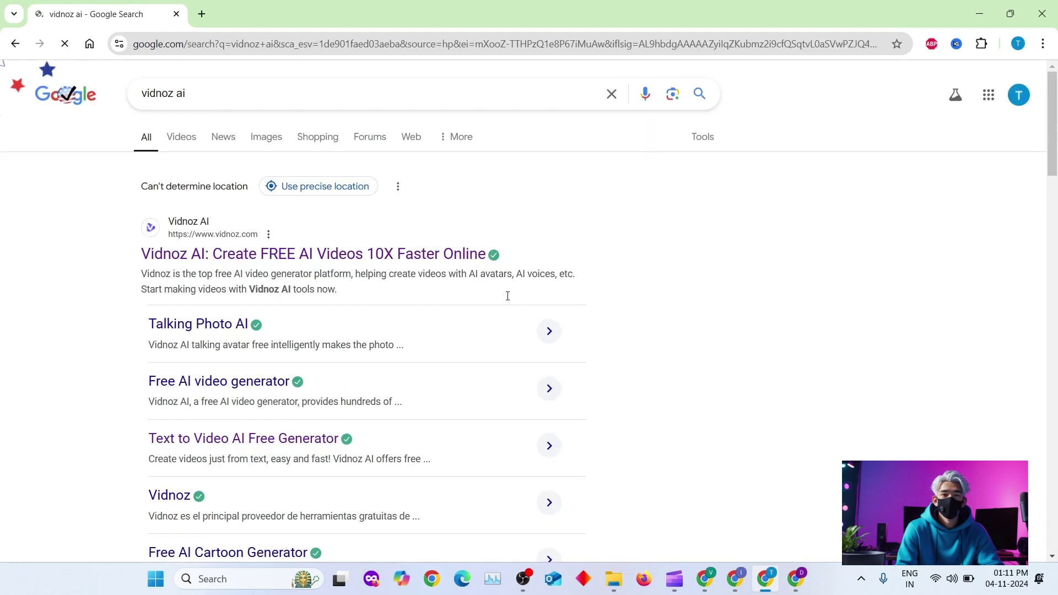
pyautogui.scroll(-2, 65, 347)
pyautogui.scroll(1, 109, 328)
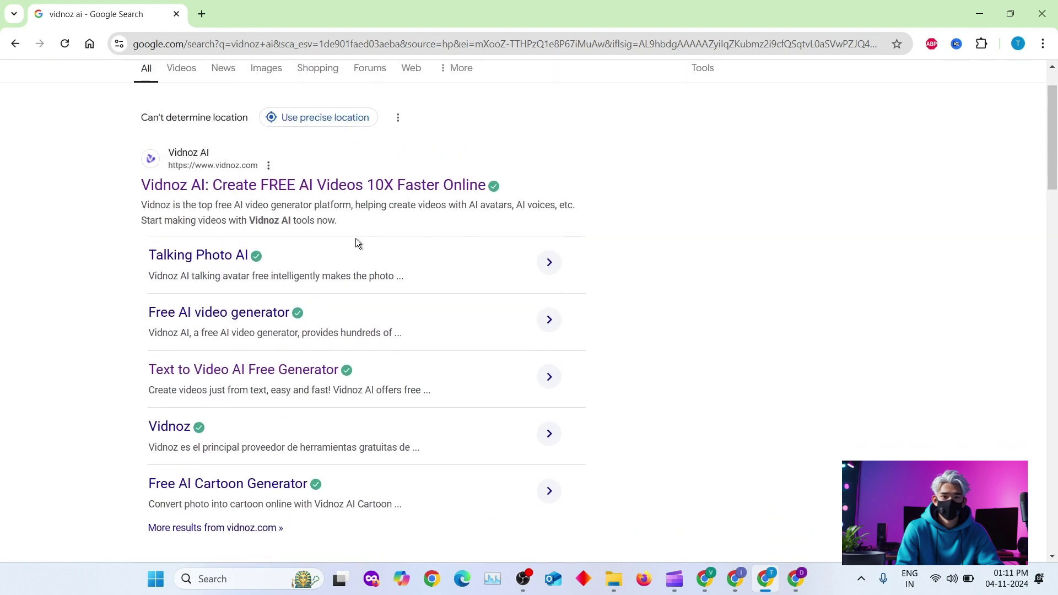
pyautogui.click(436, 188)
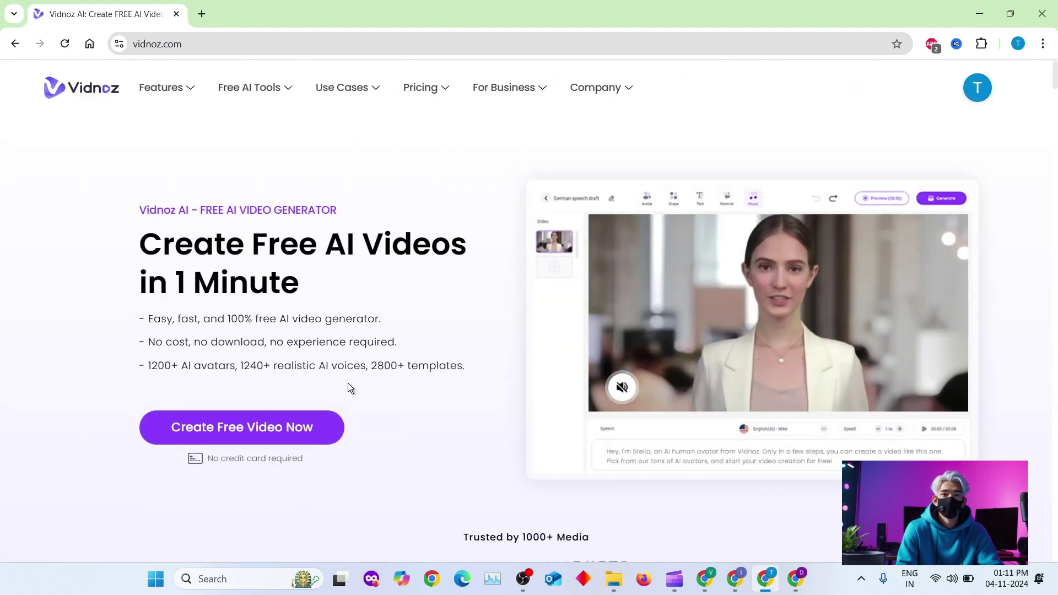
pyautogui.scroll(-3, 351, 397)
pyautogui.scroll(1, 355, 414)
pyautogui.scroll(-3, 354, 415)
pyautogui.scroll(-2, 355, 416)
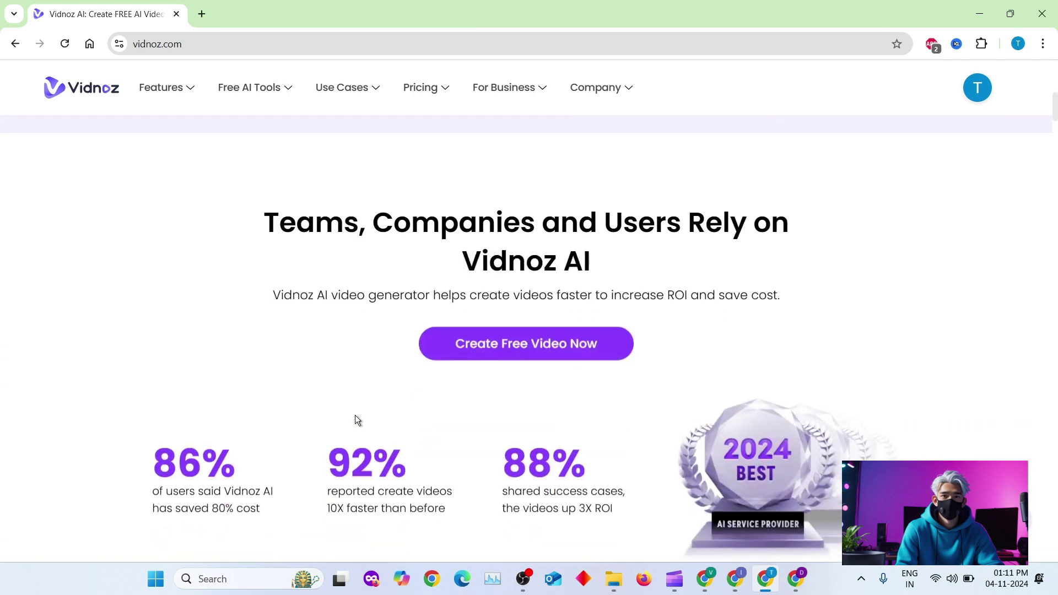
pyautogui.scroll(-1, 355, 417)
pyautogui.scroll(1, 355, 420)
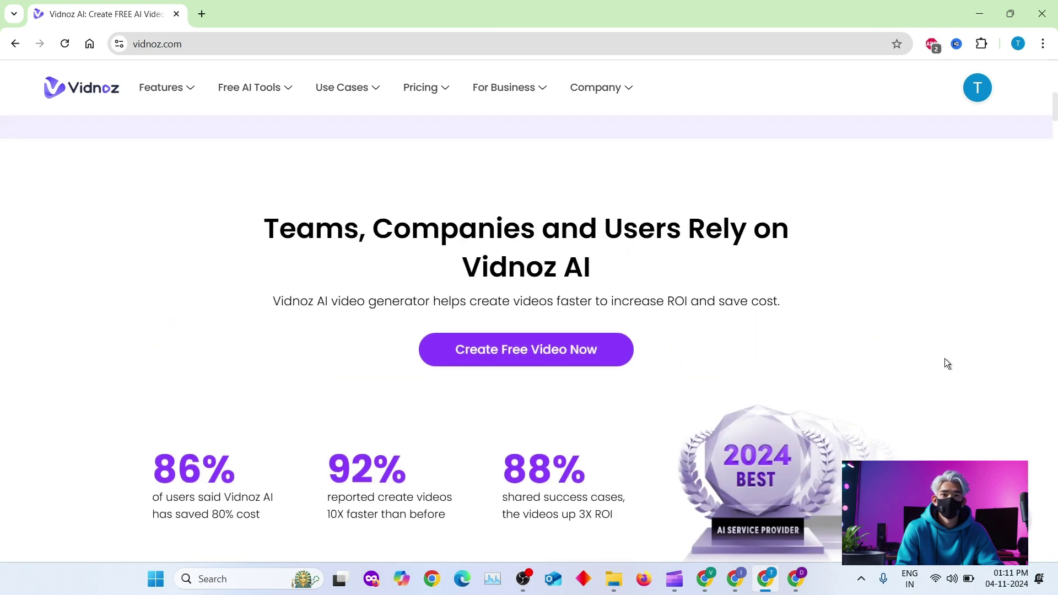
pyautogui.scroll(3, 945, 360)
pyautogui.scroll(4, 943, 359)
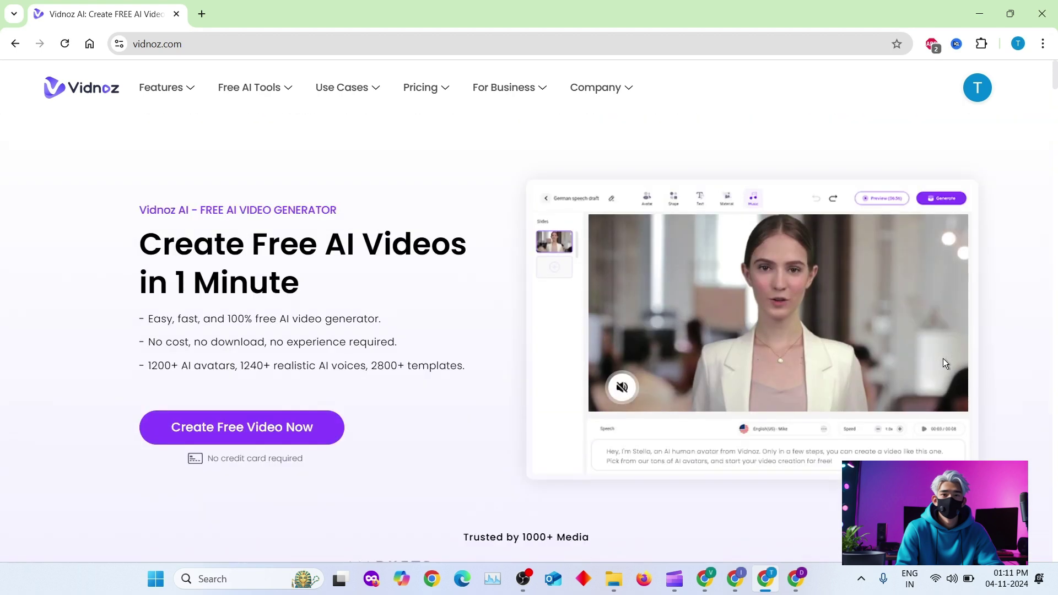
# Enter the signed-in Tech Chimp dashboard of video templates through the account avatar
pyautogui.click(977, 85)
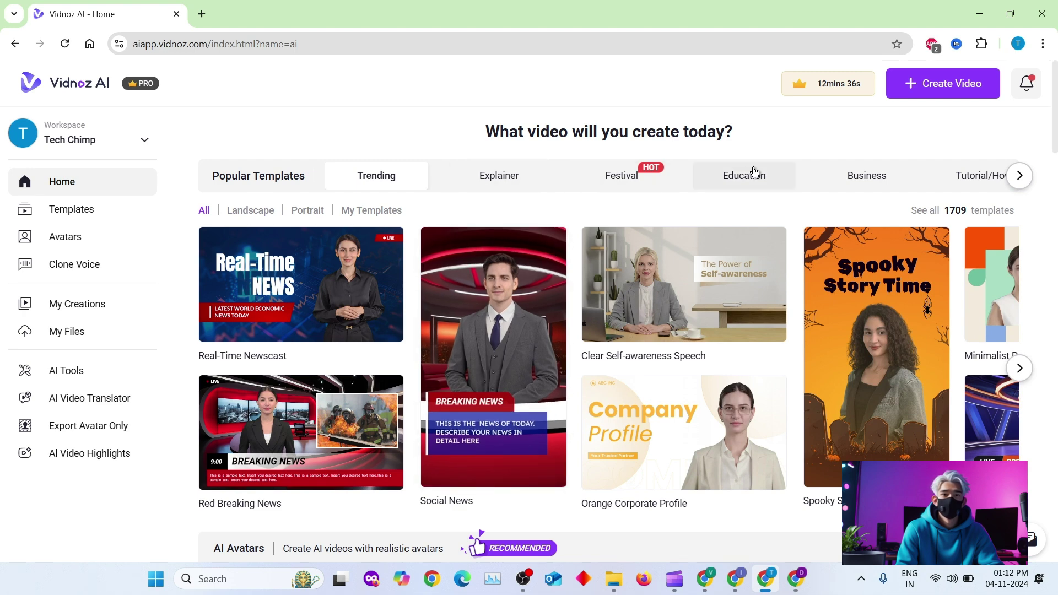
# Browse the Explainer, Festival and Education templates, then preview 'How to Improve Leadership Skills'
pyautogui.click(515, 176)
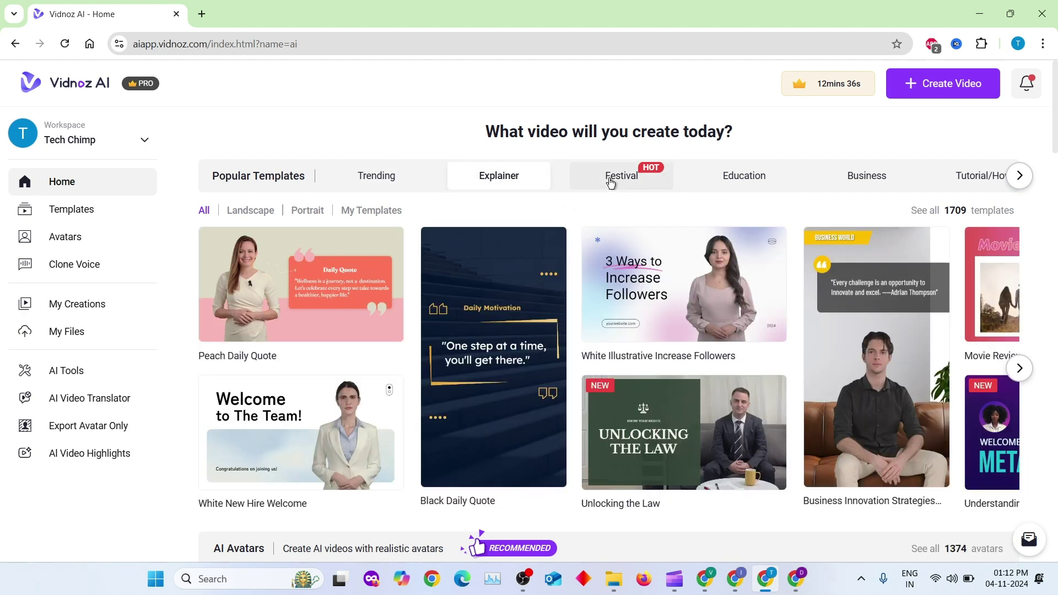
pyautogui.click(611, 180)
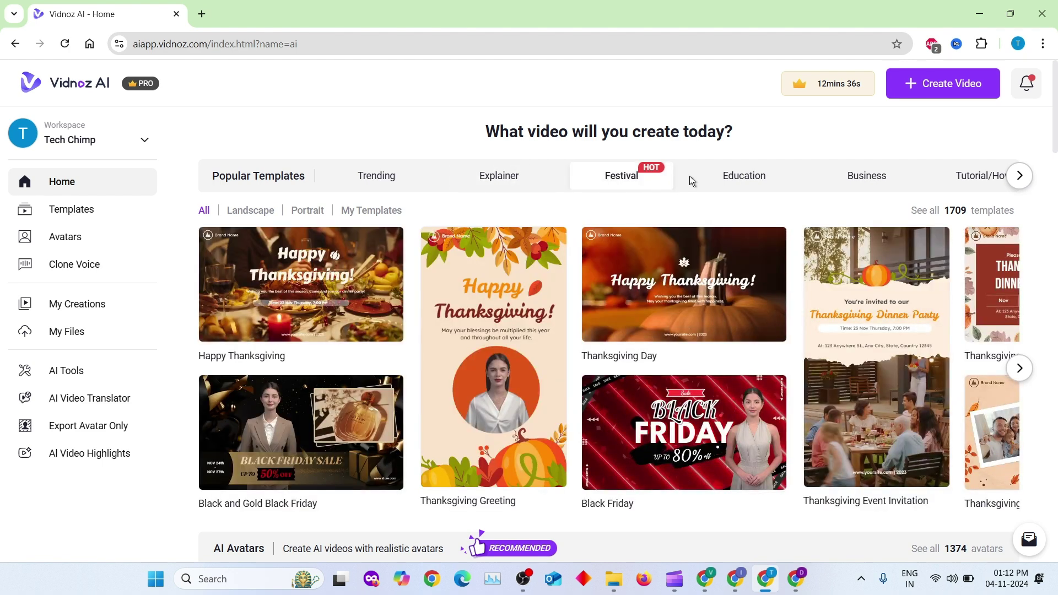
pyautogui.click(721, 187)
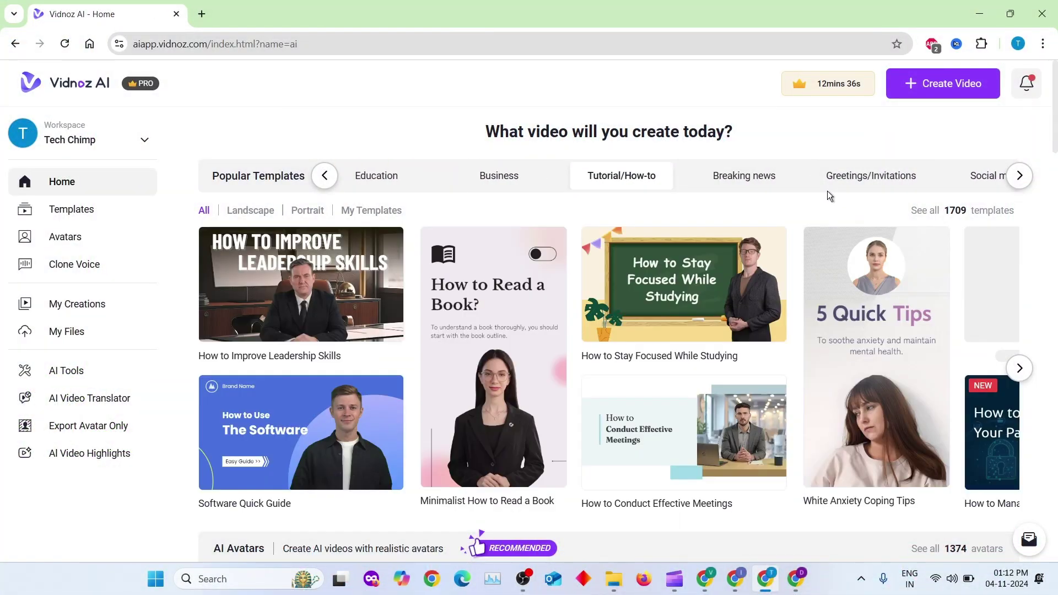
pyautogui.click(302, 286)
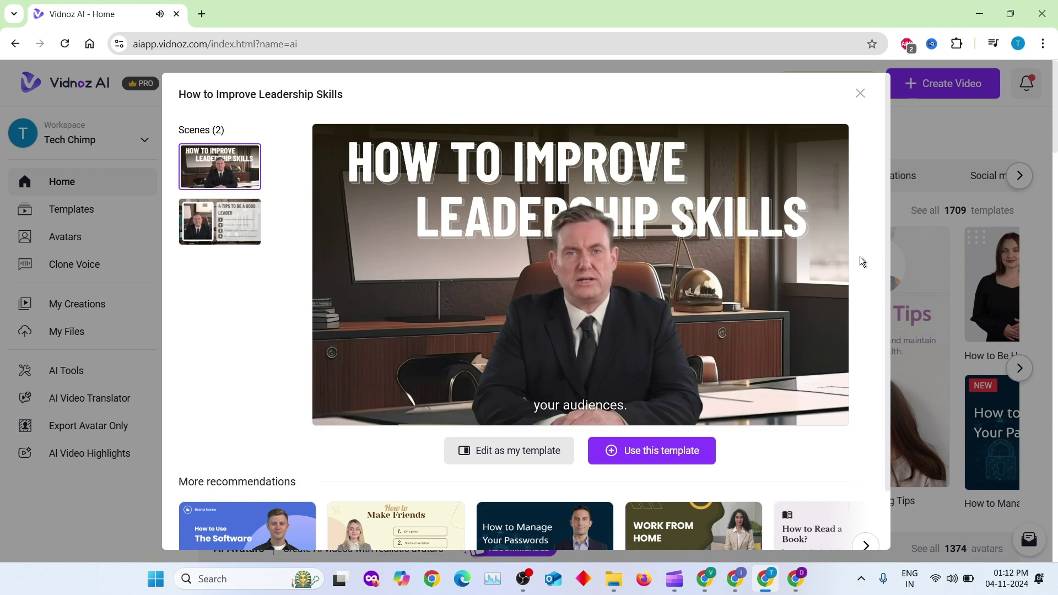
# Close the Leadership Skills template preview to get back to the home dashboard
pyautogui.click(861, 94)
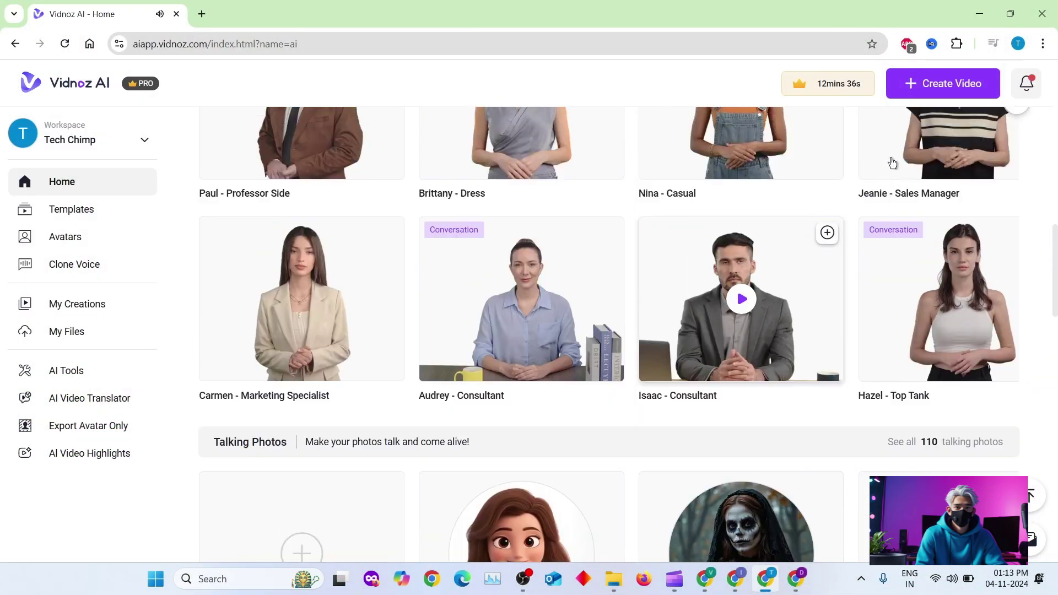
pyautogui.scroll(1, 893, 163)
# Create a blank landscape video with one five-second scene in the editor
pyautogui.click(948, 86)
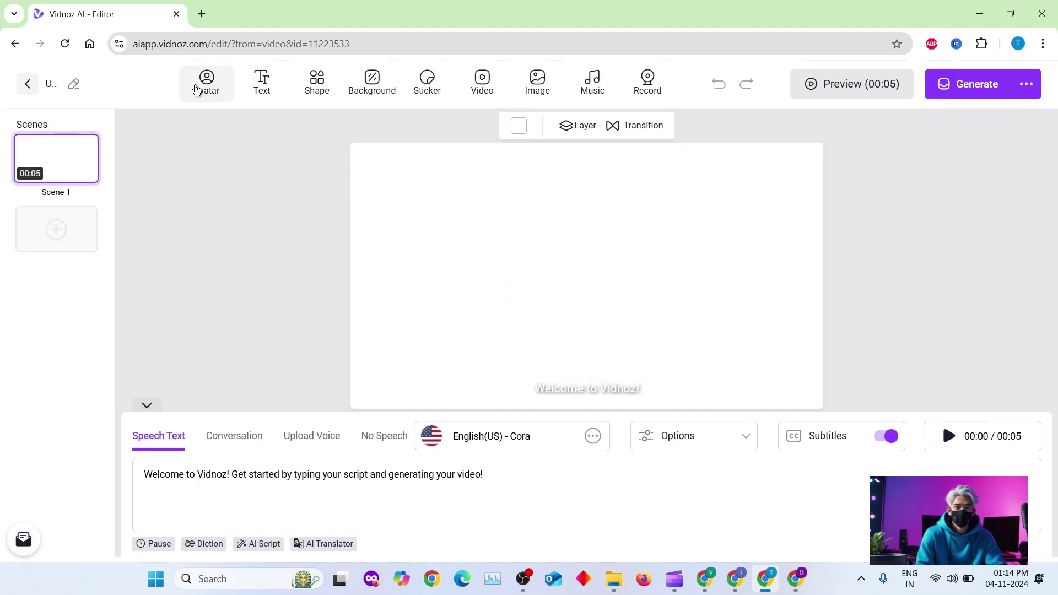
# Bring up the Talking Photo 'Upload My Photo' dialog and its file picker
pyautogui.click(201, 94)
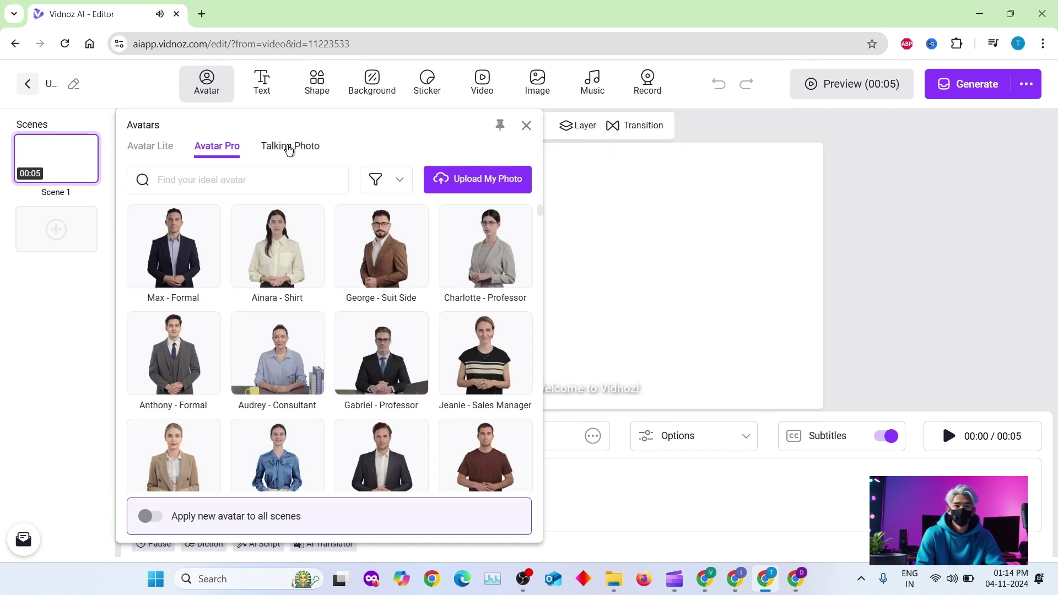
pyautogui.click(288, 148)
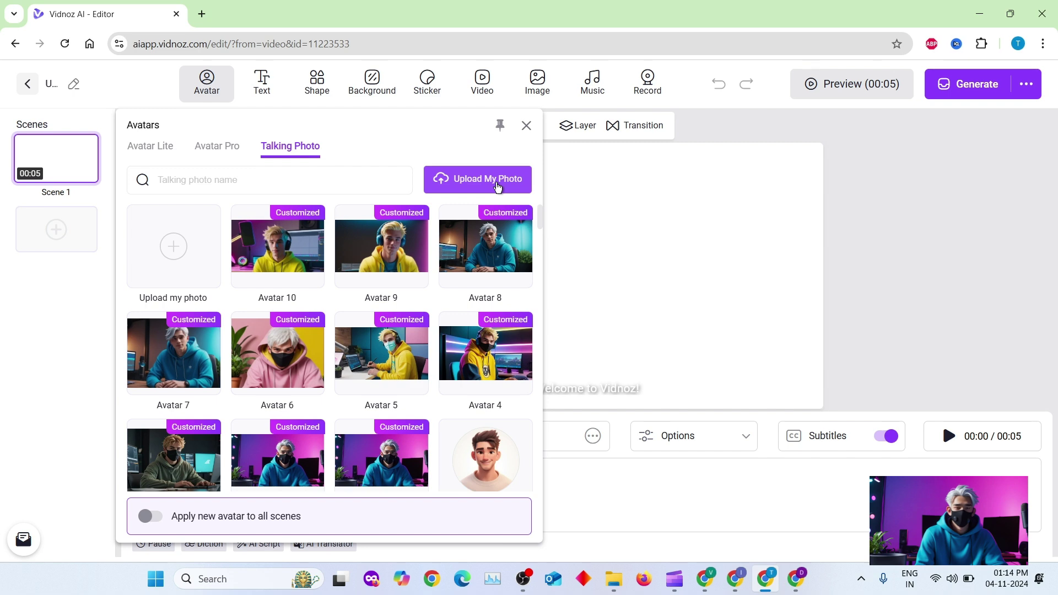
pyautogui.click(499, 185)
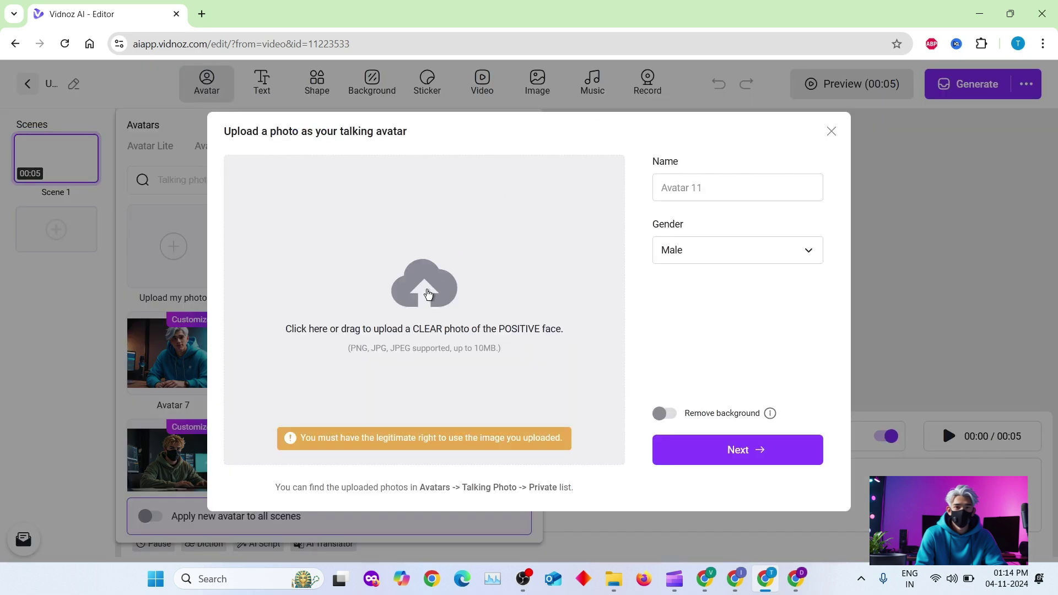
pyautogui.click(428, 295)
# Check the silver-haired man's screenshot in Photos, then upload it as the avatar photo
pyautogui.rightClick(290, 198)
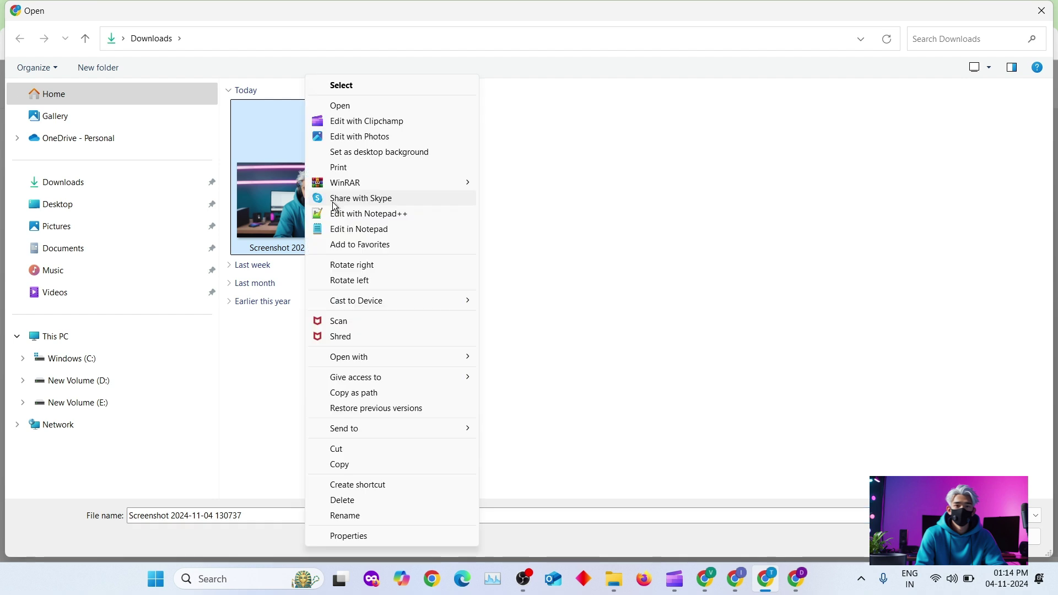
pyautogui.click(356, 106)
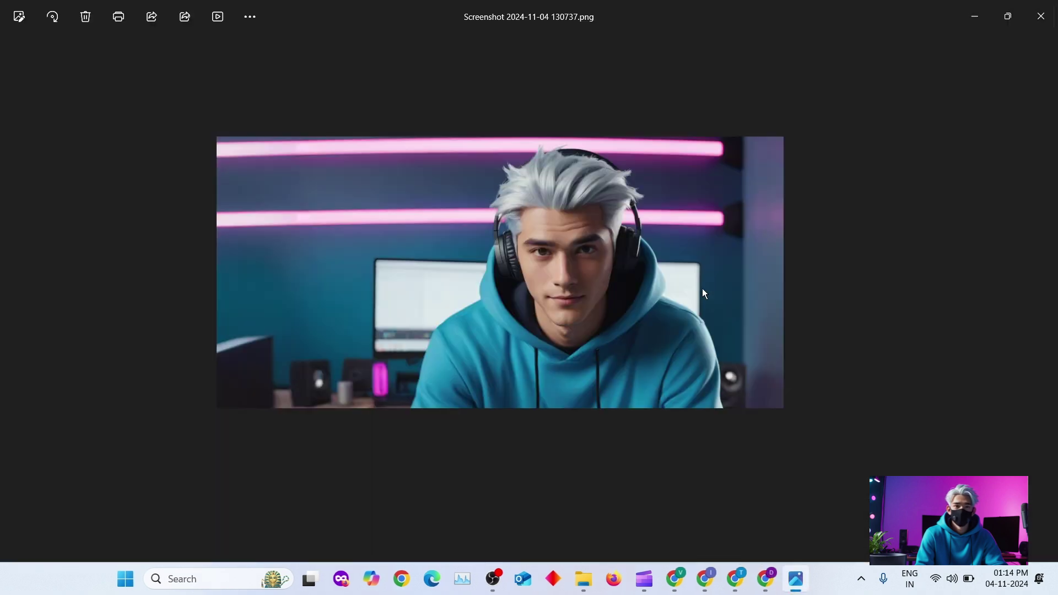
pyautogui.scroll(2, 578, 261)
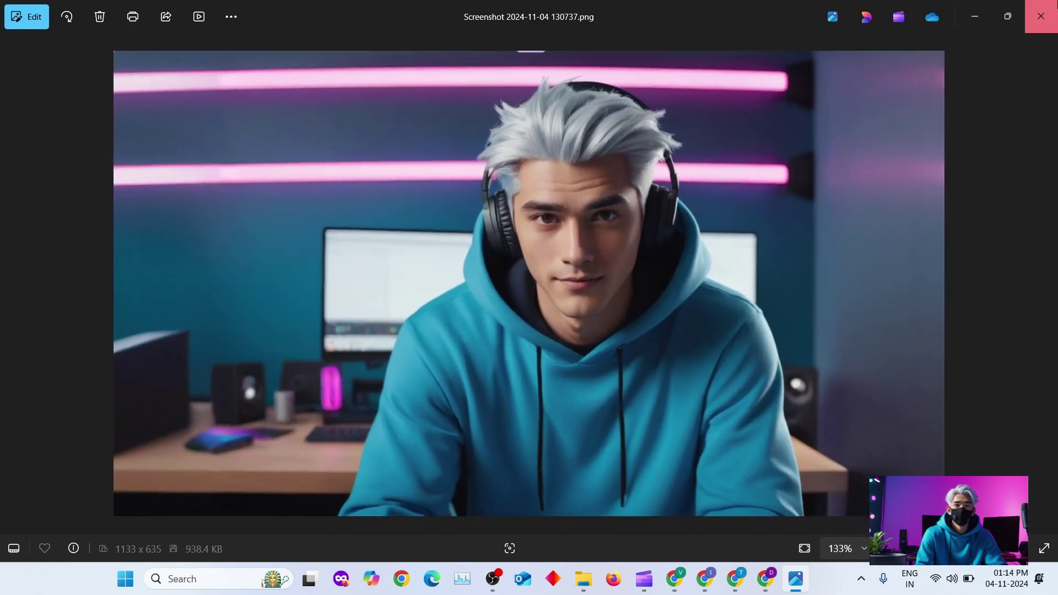
pyautogui.click(1044, 16)
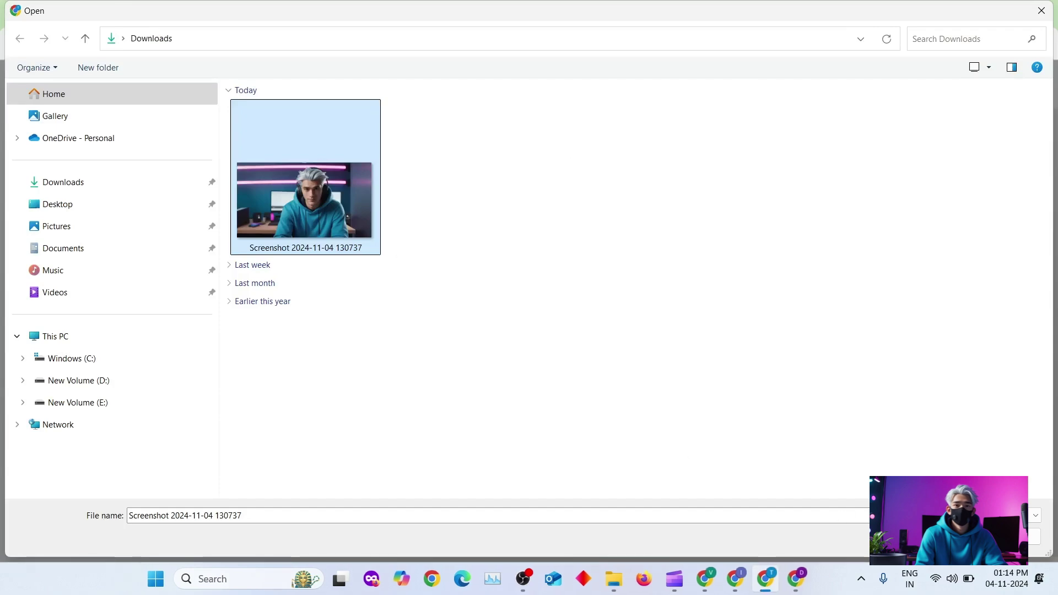
pyautogui.click(918, 542)
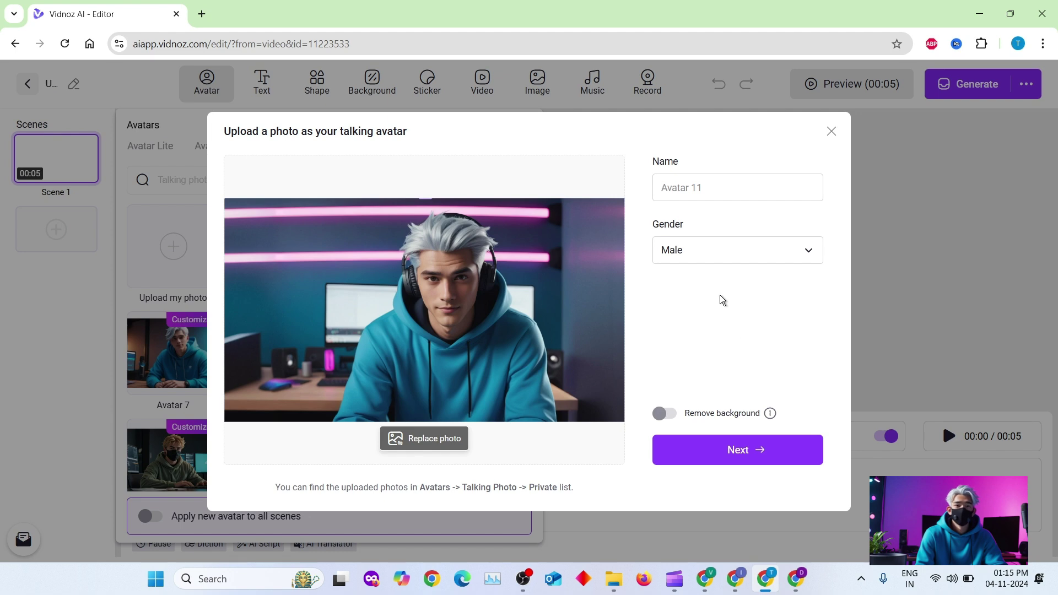
# Create Avatar 11 with Male gender and place it in Scene 1
pyautogui.click(724, 183)
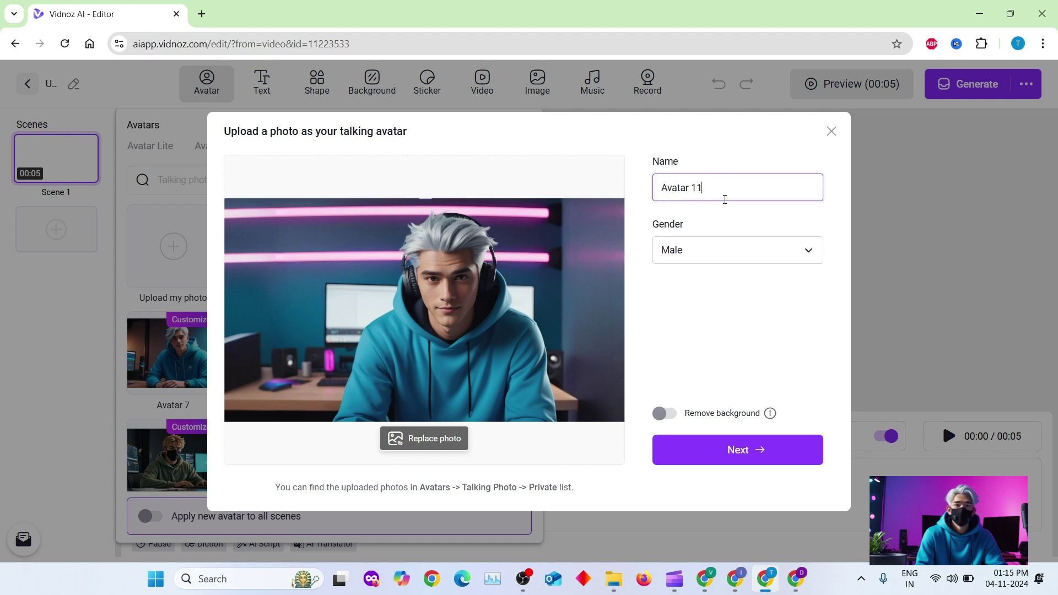
pyautogui.click(753, 258)
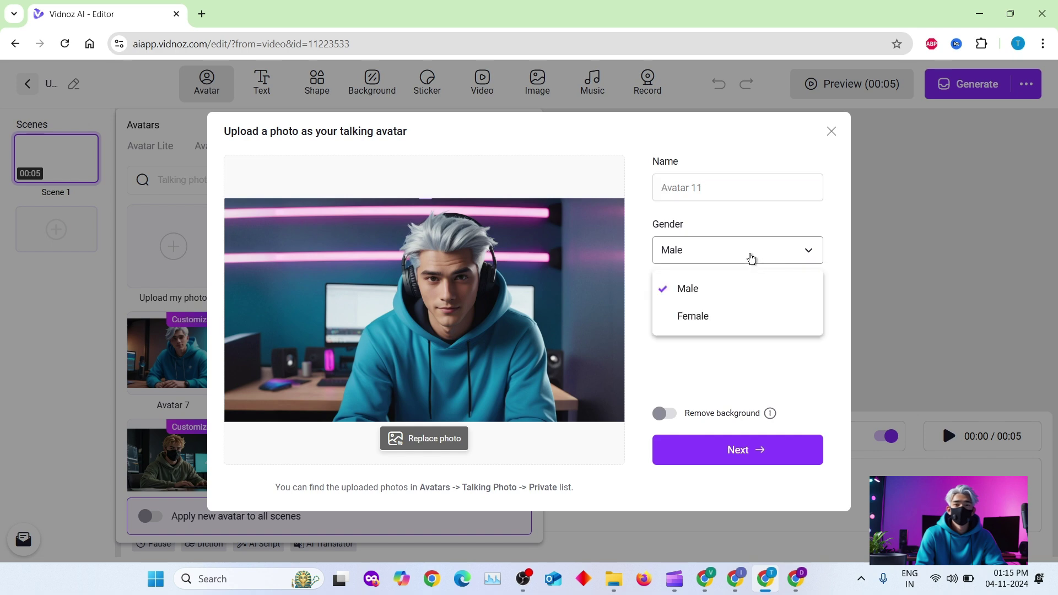
pyautogui.click(710, 364)
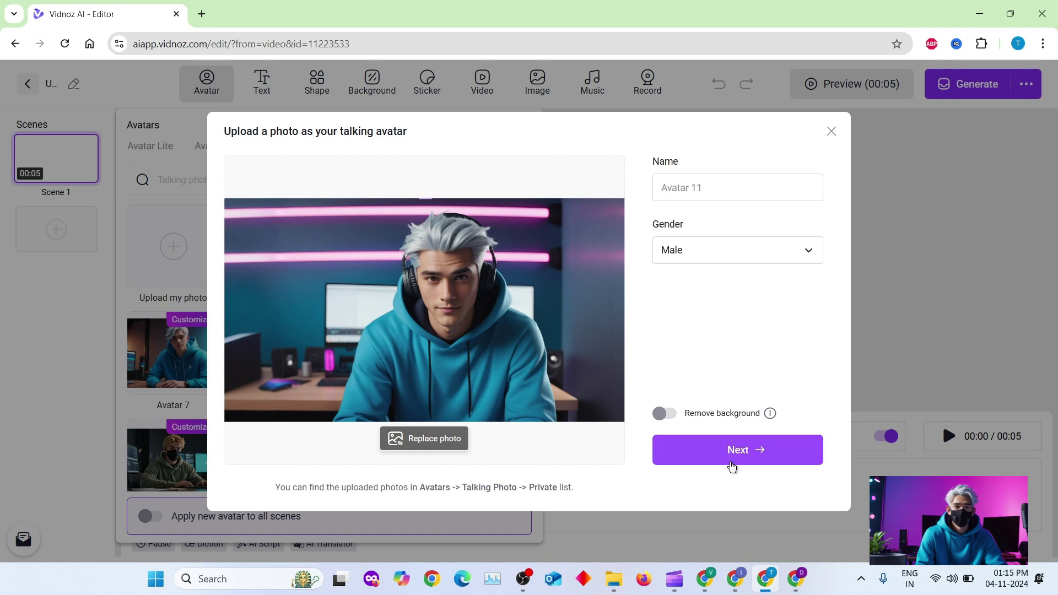
pyautogui.click(731, 466)
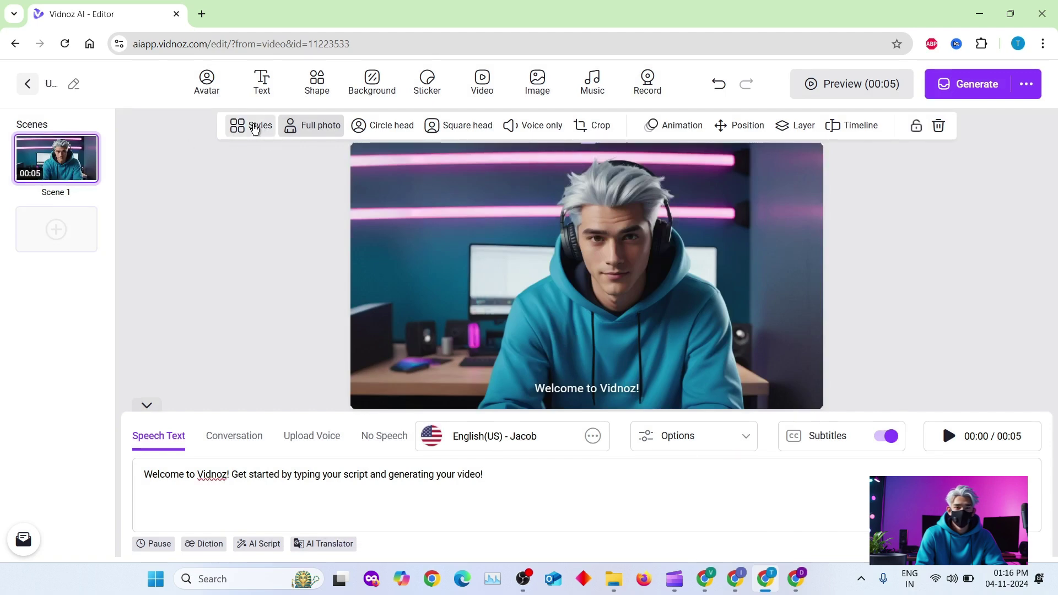
pyautogui.click(256, 129)
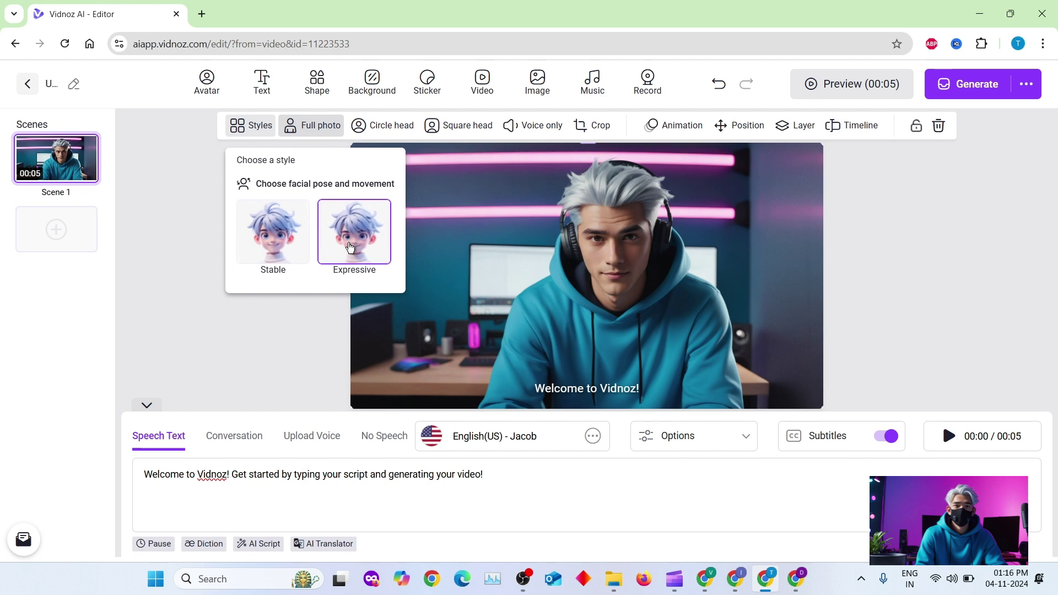
pyautogui.click(276, 331)
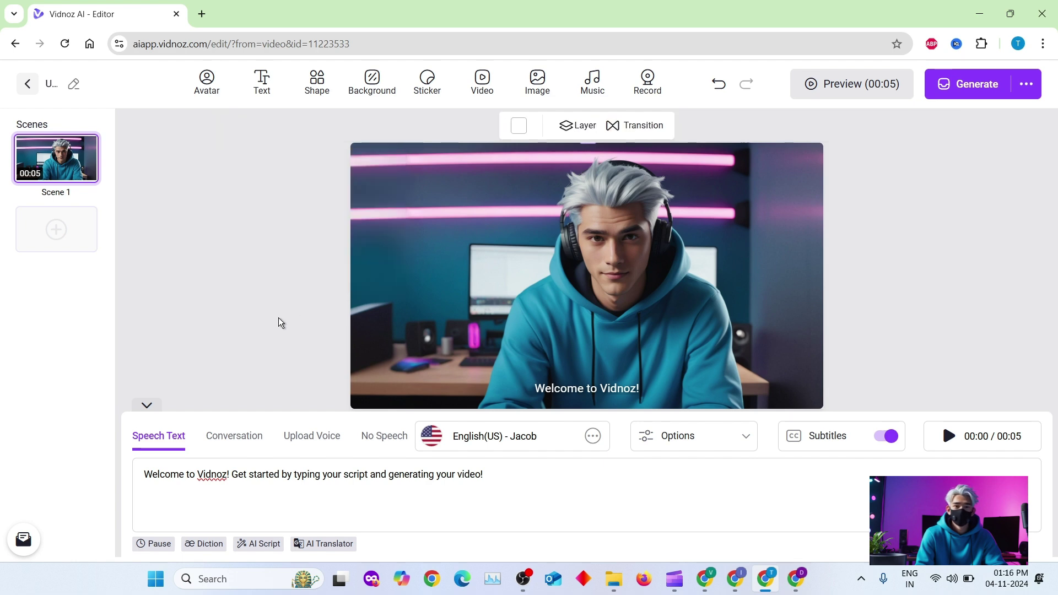
pyautogui.click(571, 206)
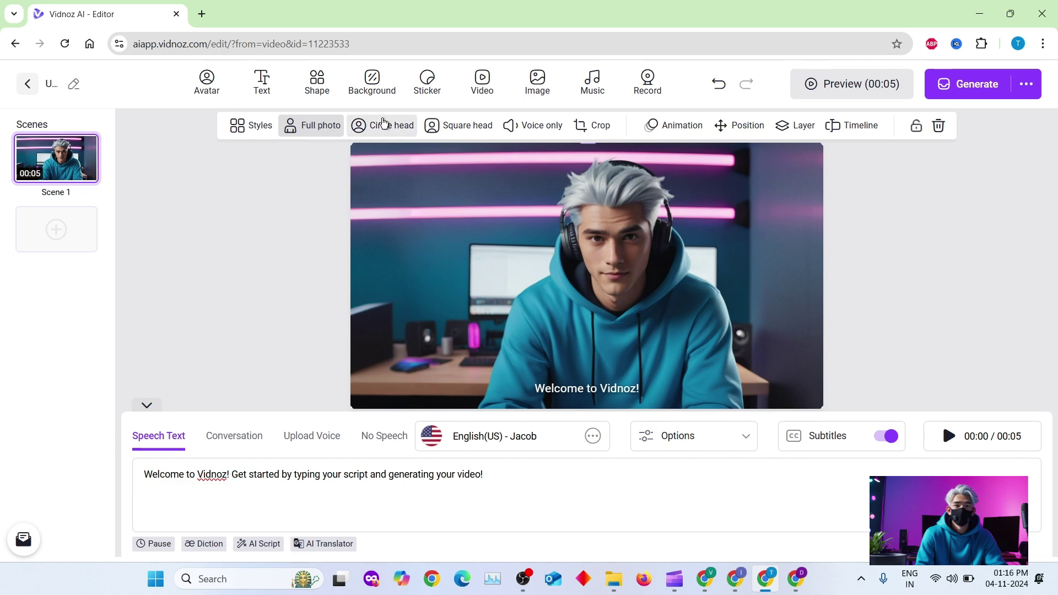
pyautogui.click(402, 130)
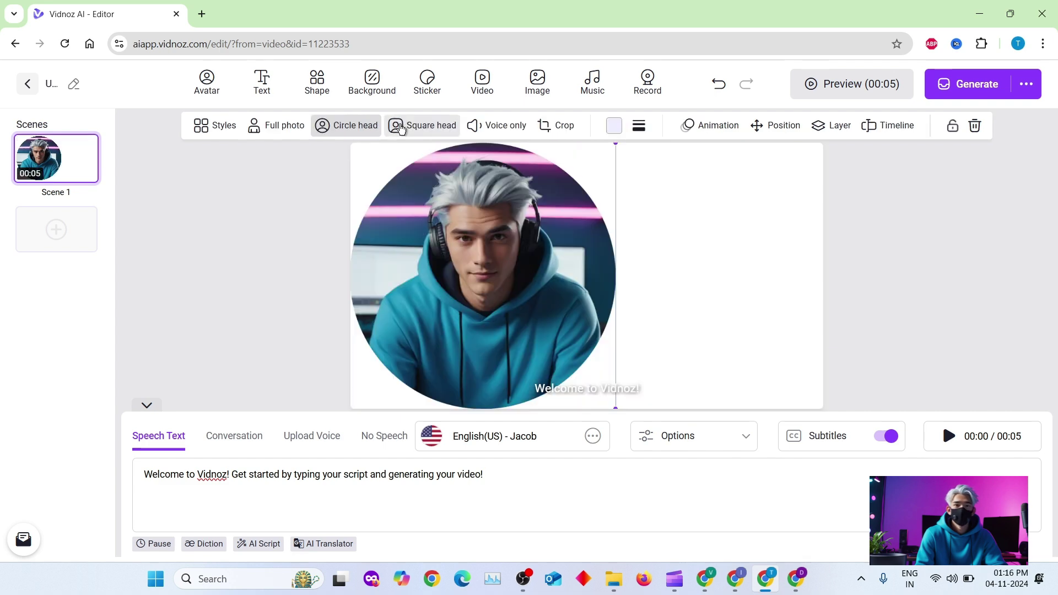
pyautogui.click(420, 130)
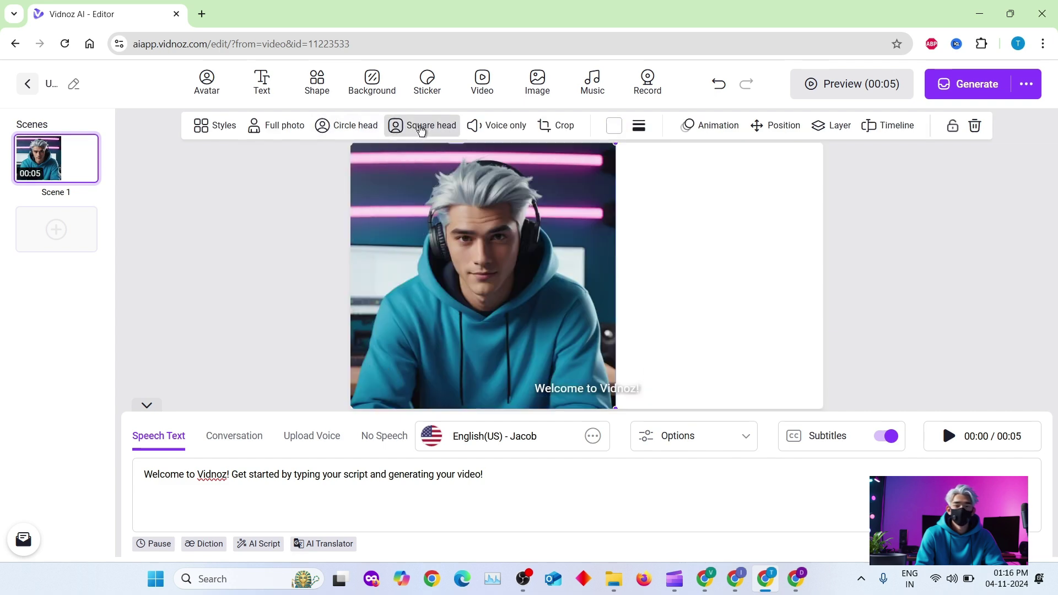
pyautogui.click(481, 130)
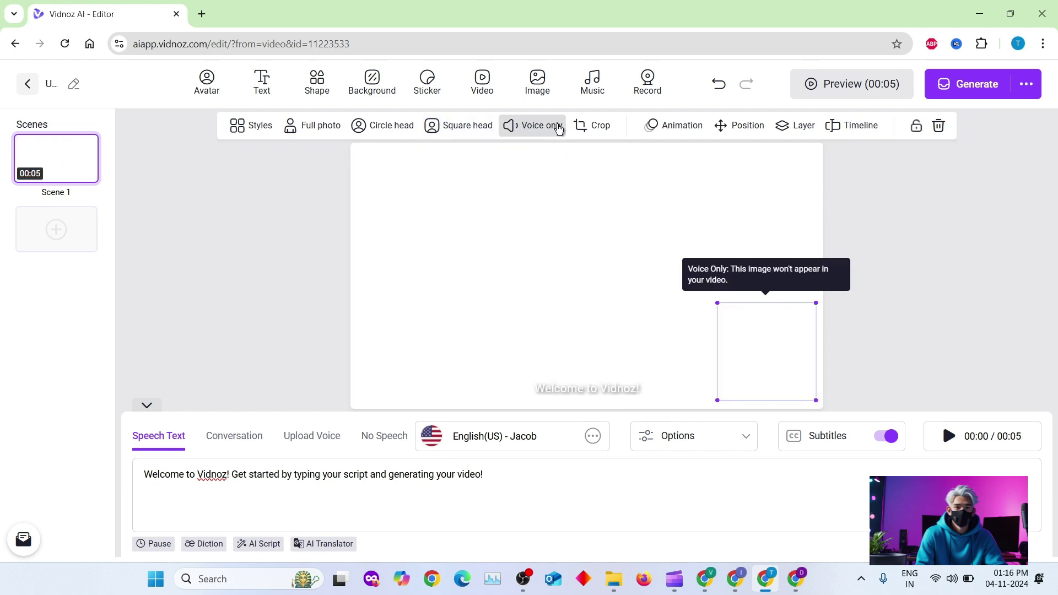
pyautogui.click(382, 125)
pyautogui.click(312, 125)
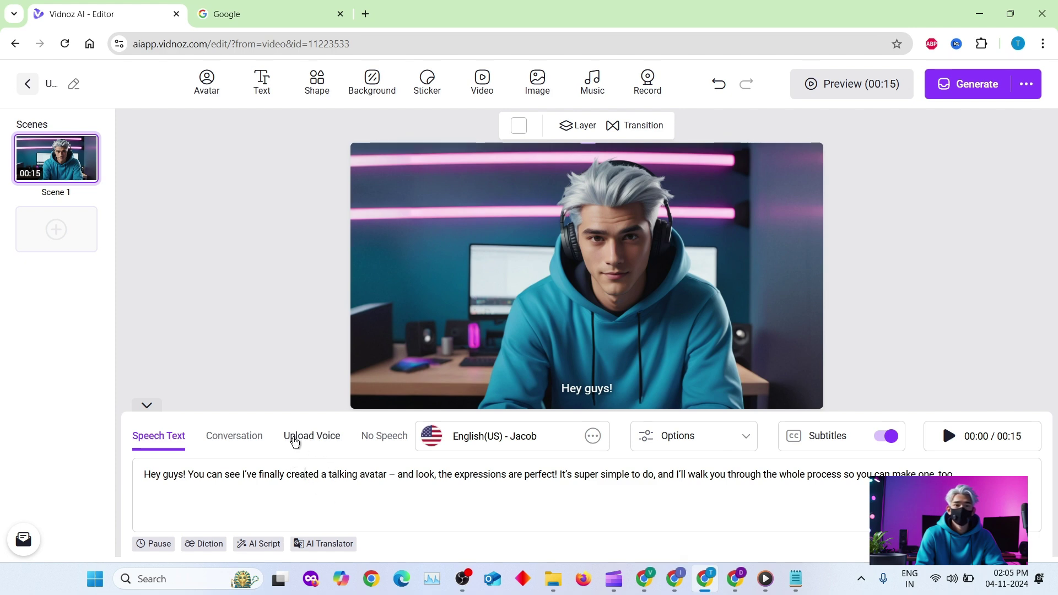
# Look over the Upload Voice and No Speech options, then return to the Speech Text script
pyautogui.click(311, 436)
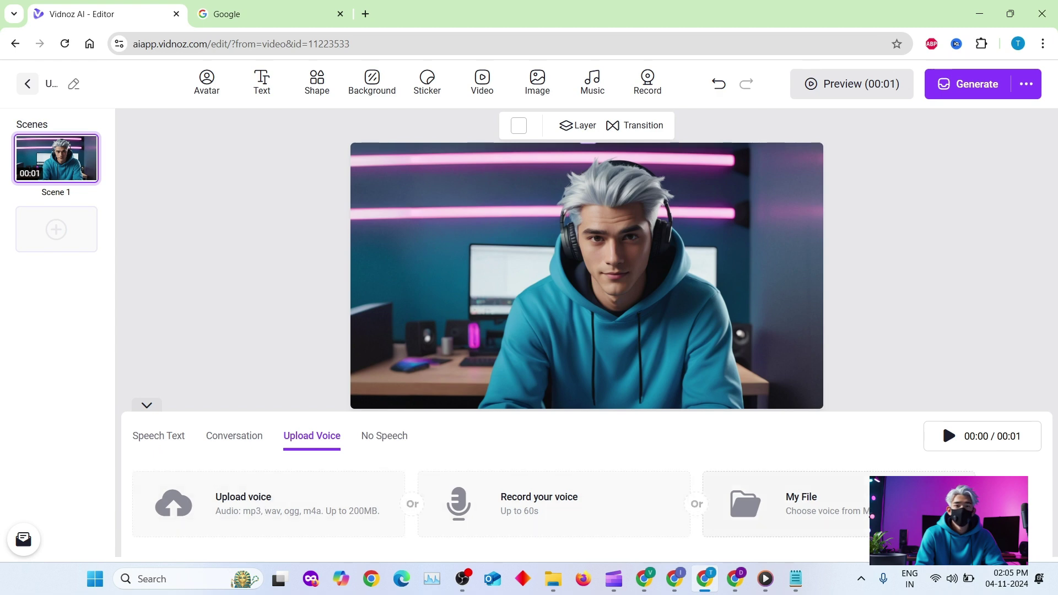
pyautogui.click(390, 438)
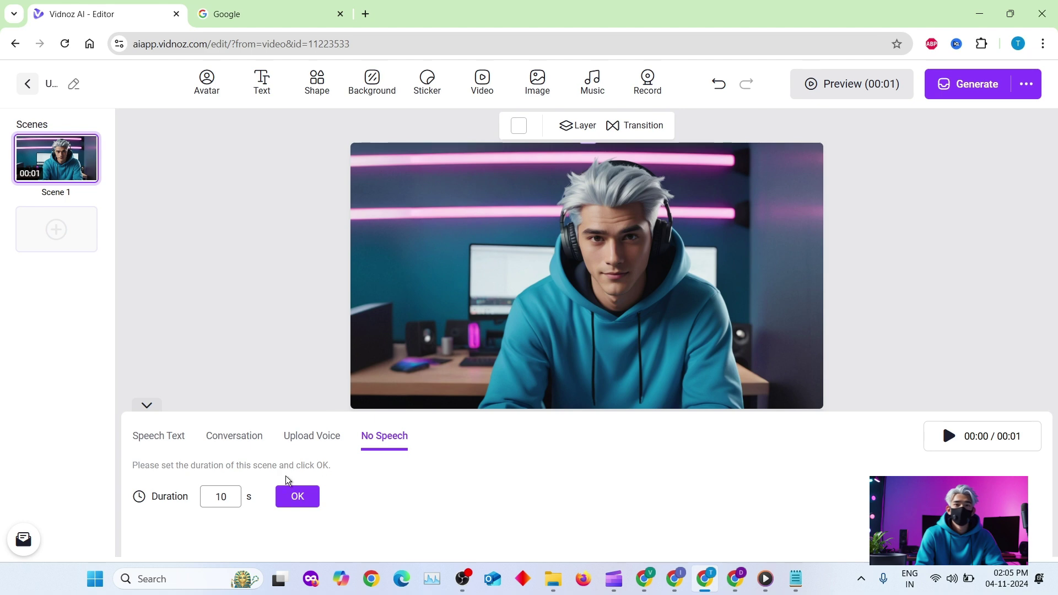
pyautogui.click(170, 439)
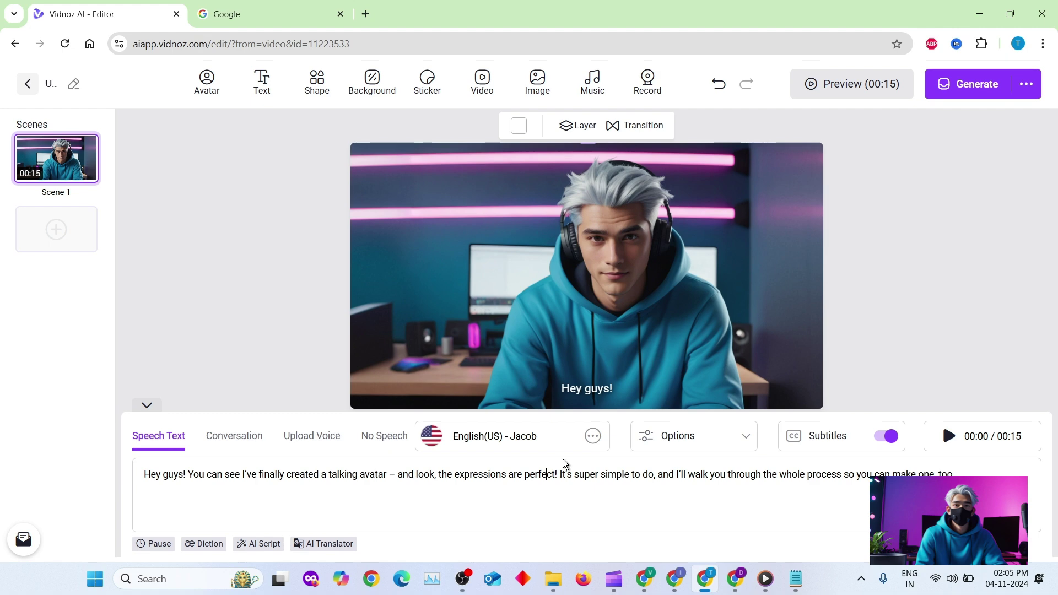
pyautogui.click(571, 445)
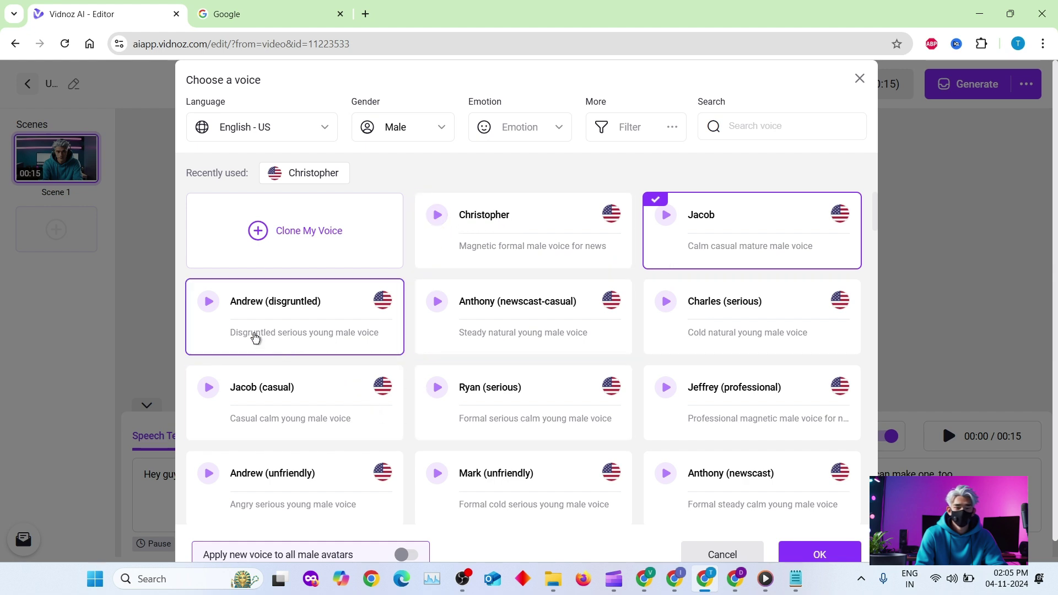
pyautogui.click(436, 216)
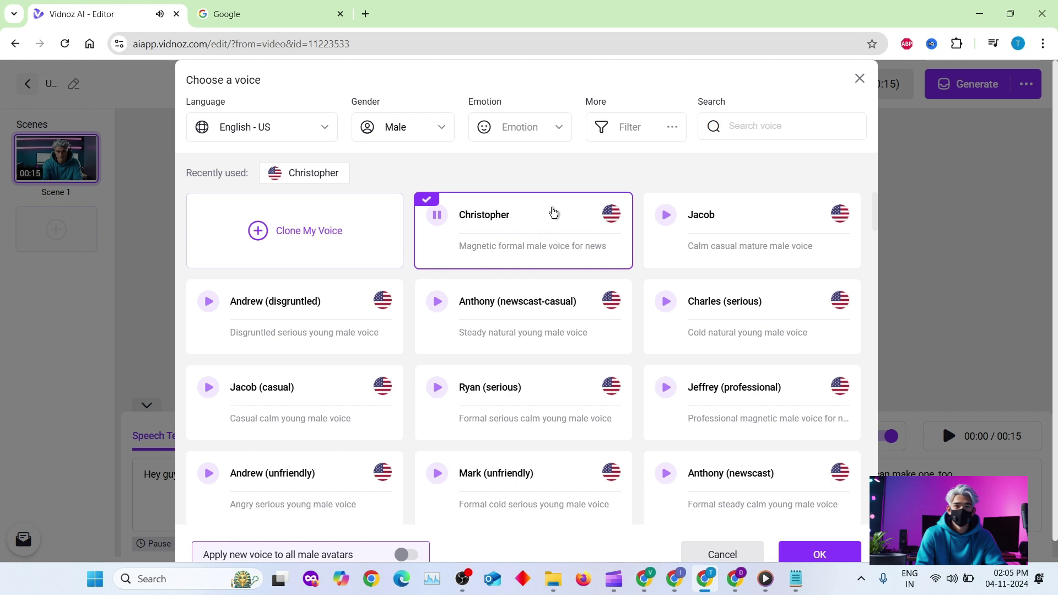
pyautogui.click(433, 132)
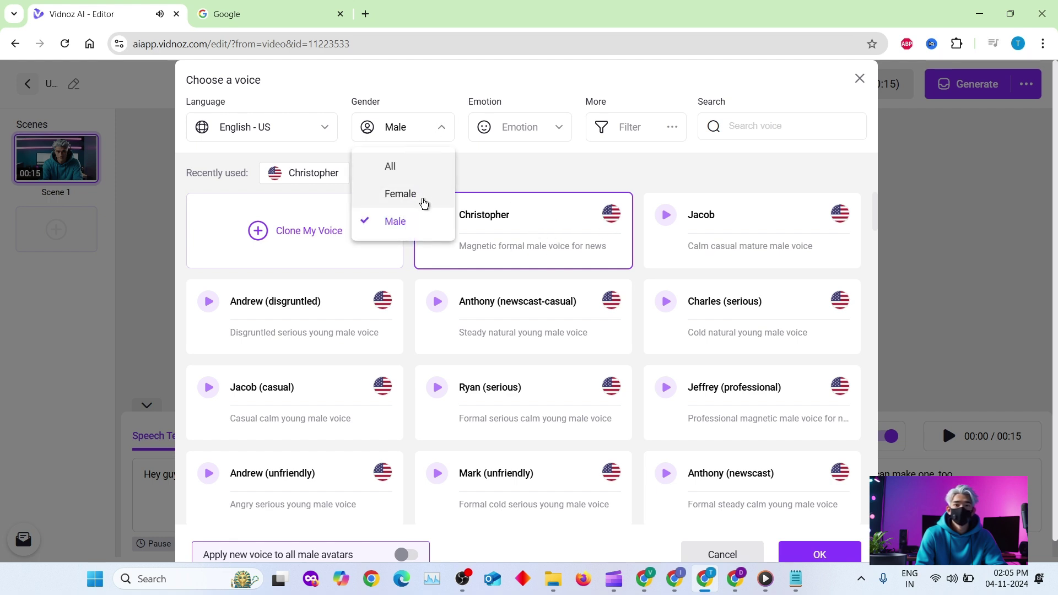
pyautogui.click(323, 137)
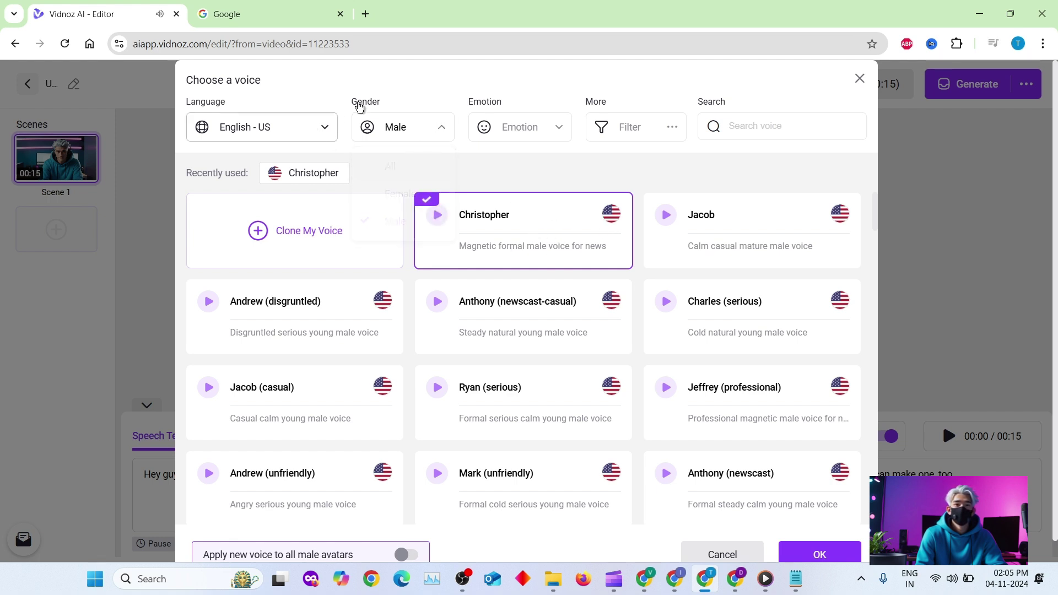
pyautogui.click(538, 128)
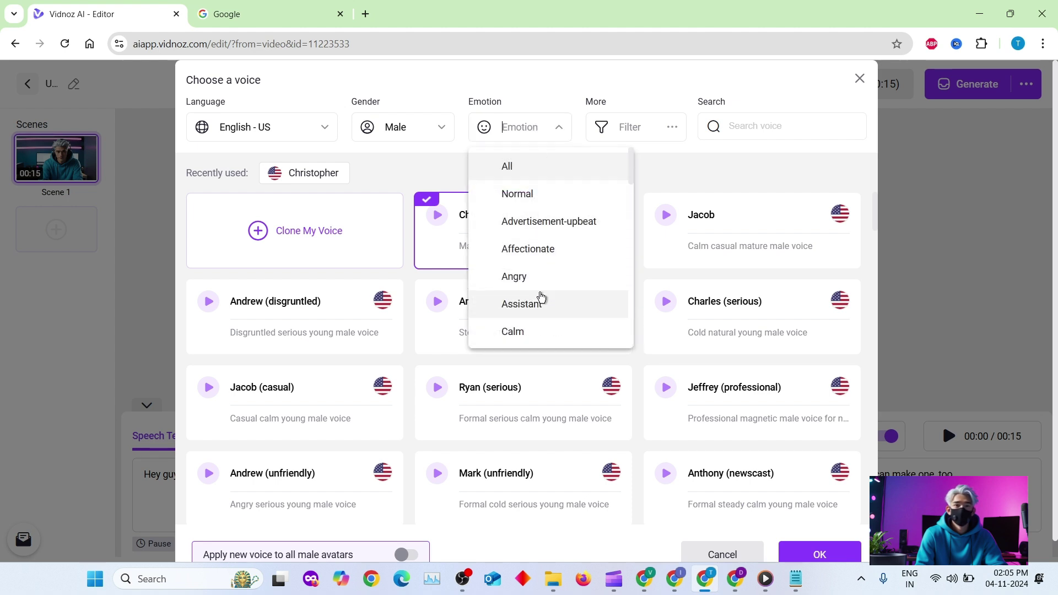
pyautogui.scroll(-1, 541, 300)
pyautogui.scroll(-2, 542, 313)
pyautogui.scroll(-1, 543, 313)
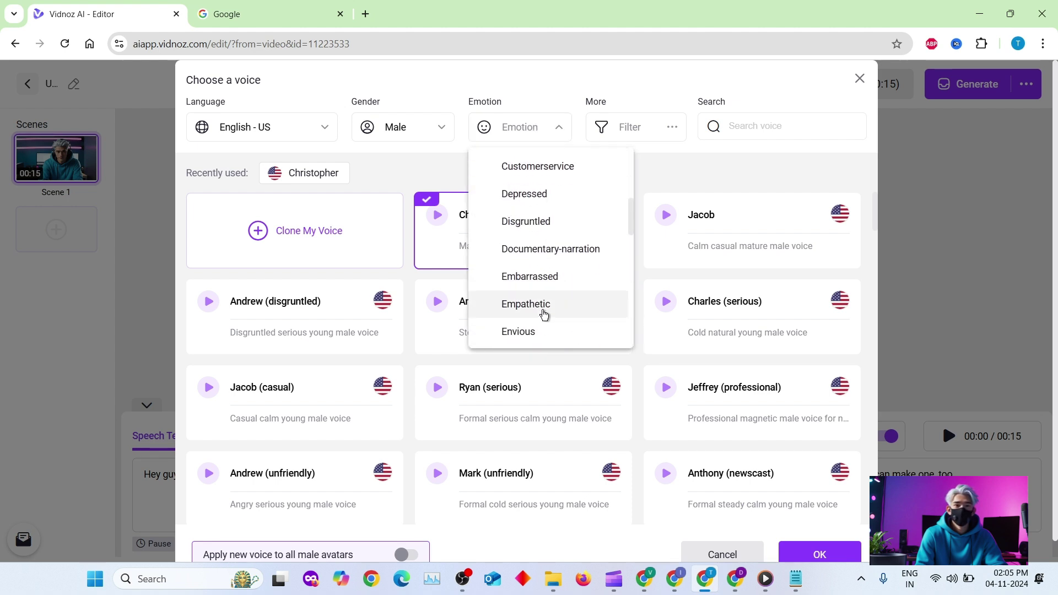
pyautogui.scroll(-2, 543, 312)
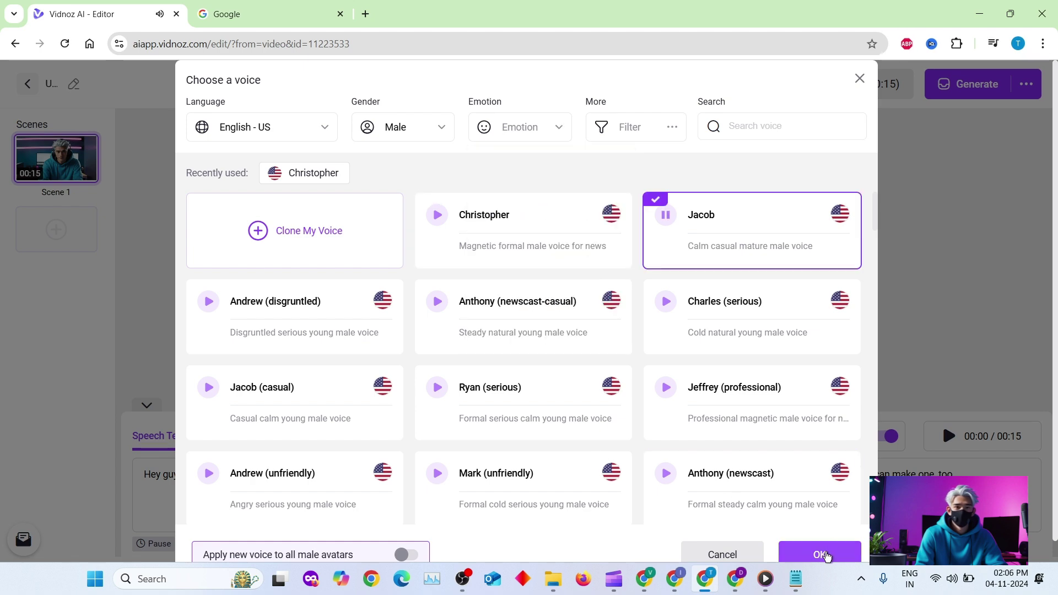
pyautogui.click(822, 556)
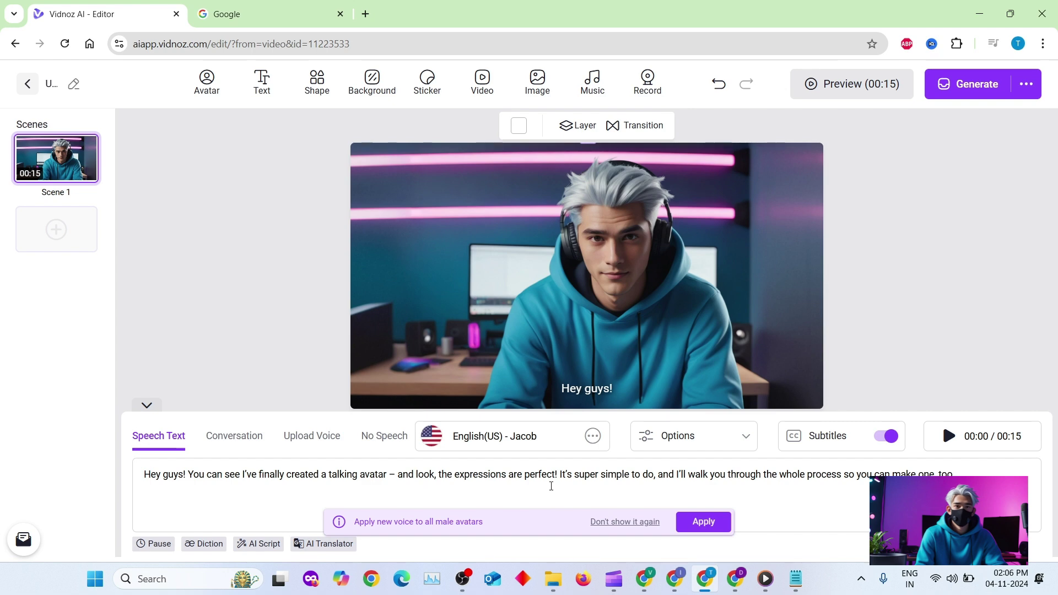
pyautogui.click(654, 432)
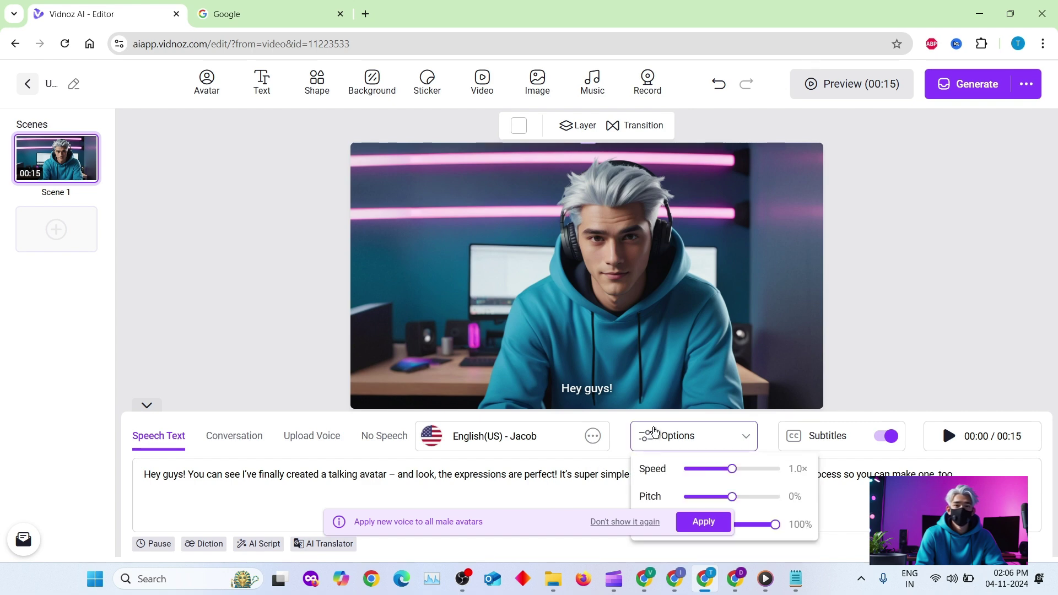
pyautogui.click(714, 522)
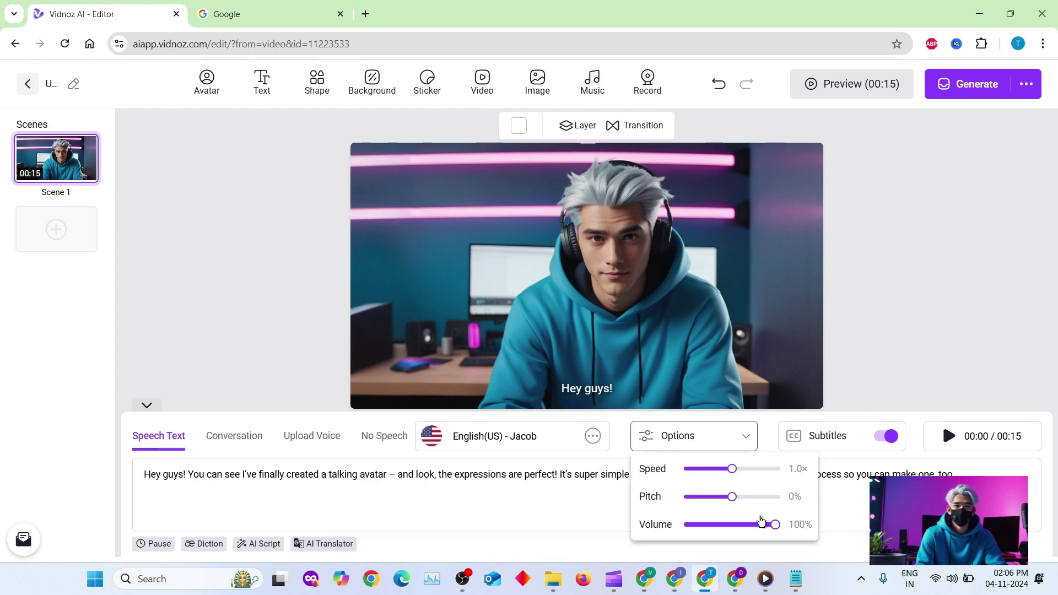
pyautogui.click(863, 501)
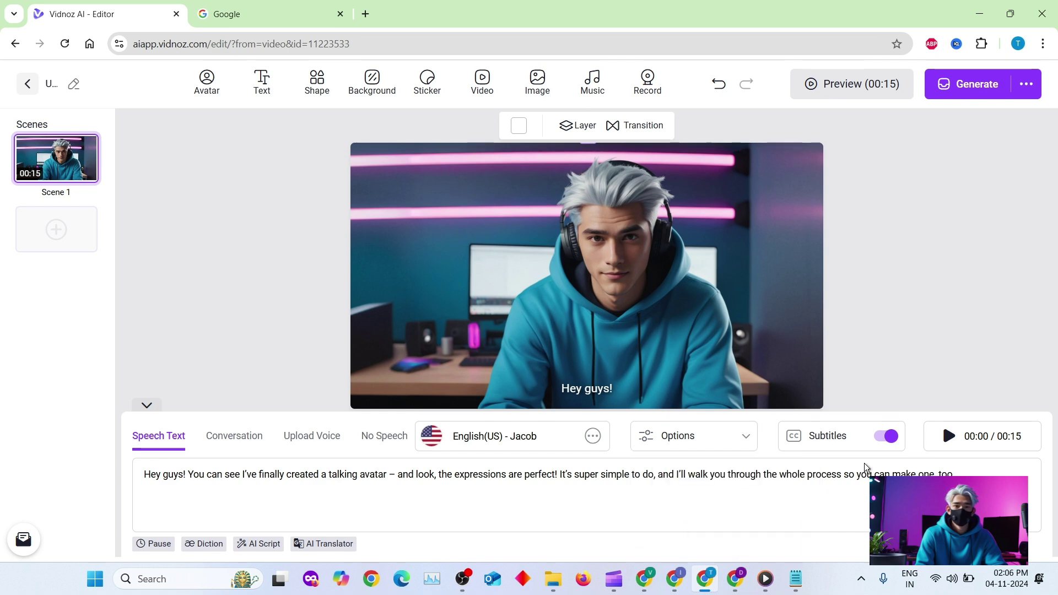
pyautogui.click(884, 438)
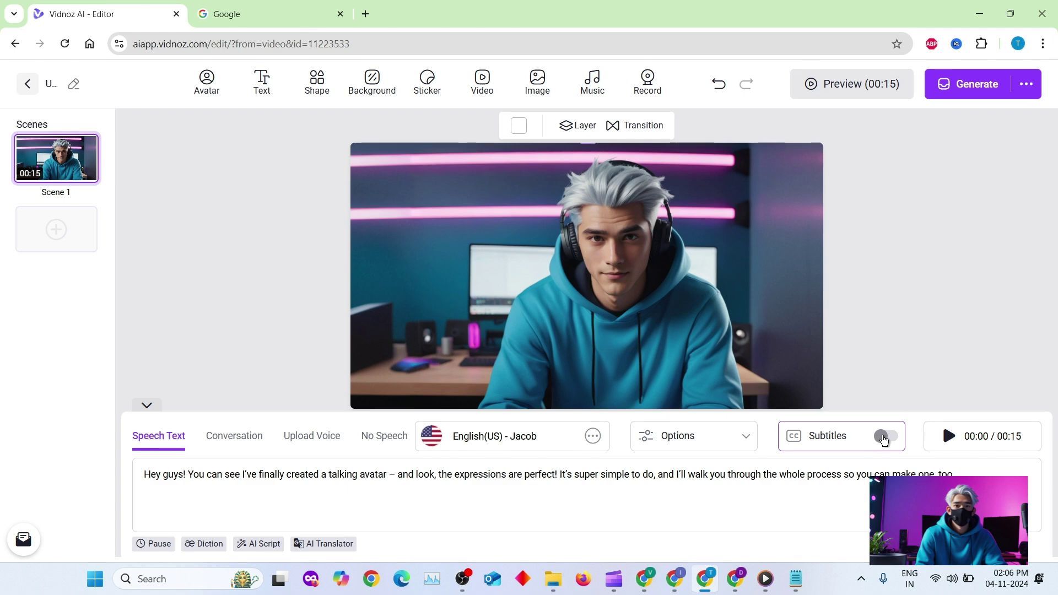
pyautogui.click(883, 440)
# Add Scene 2 and upload the white-haired woman's screenshot as a talking photo
pyautogui.click(63, 231)
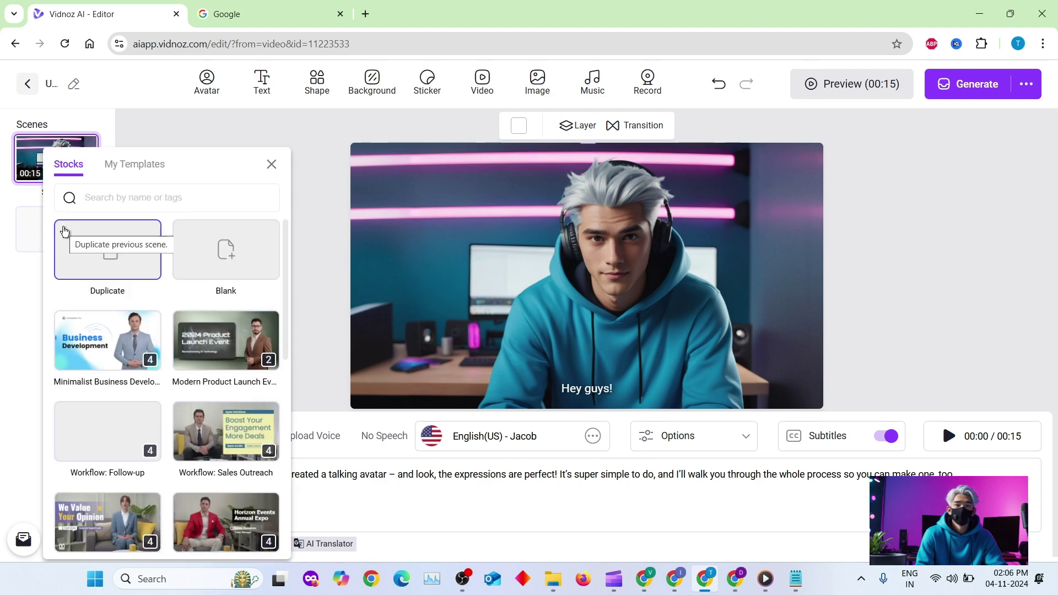
pyautogui.click(226, 253)
pyautogui.click(209, 88)
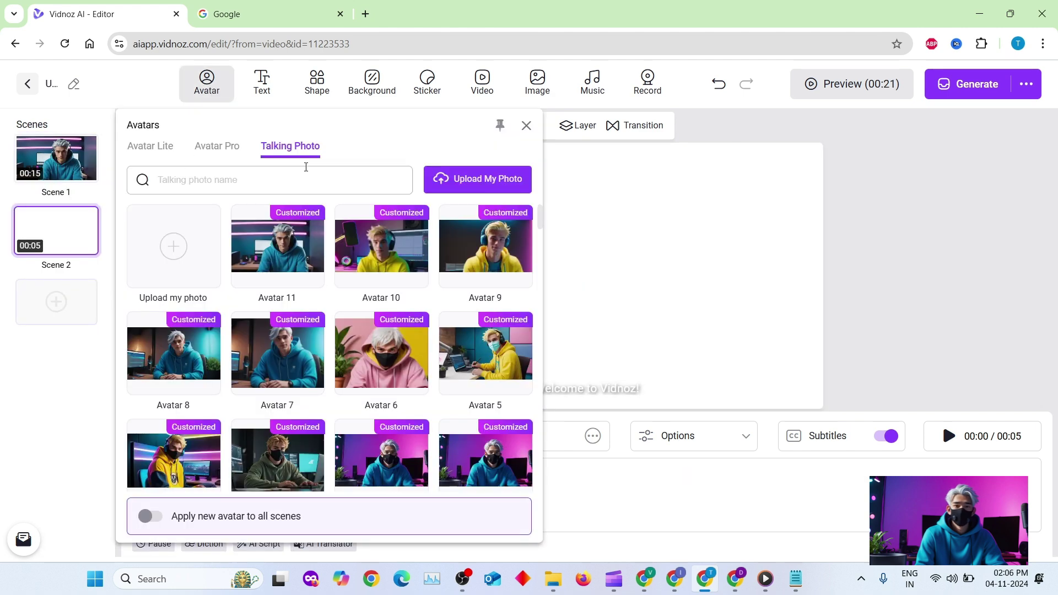
pyautogui.click(478, 178)
pyautogui.click(468, 290)
pyautogui.click(337, 213)
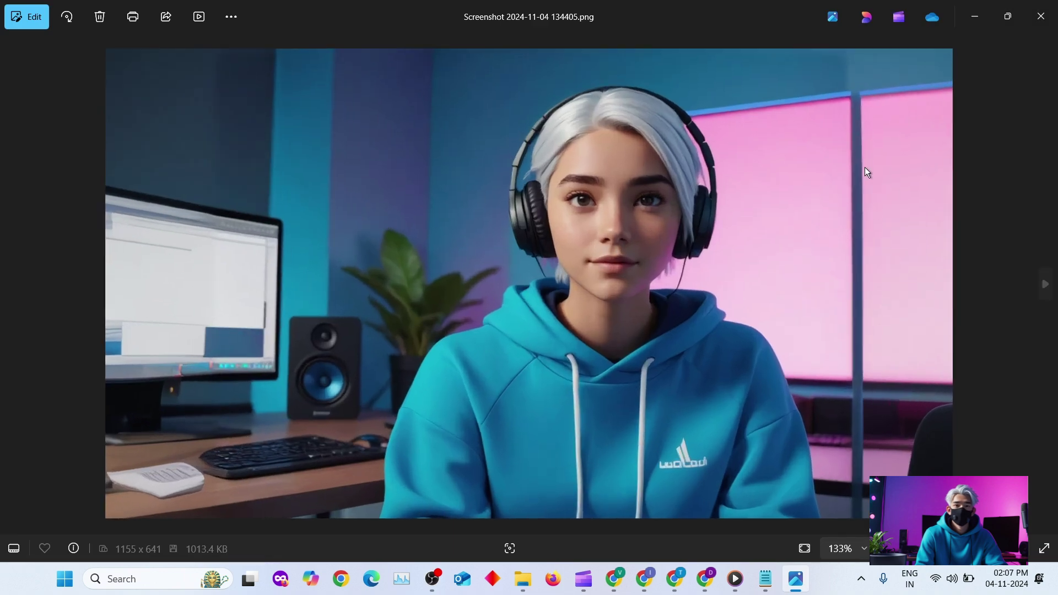
pyautogui.click(1041, 16)
pyautogui.press('Return')
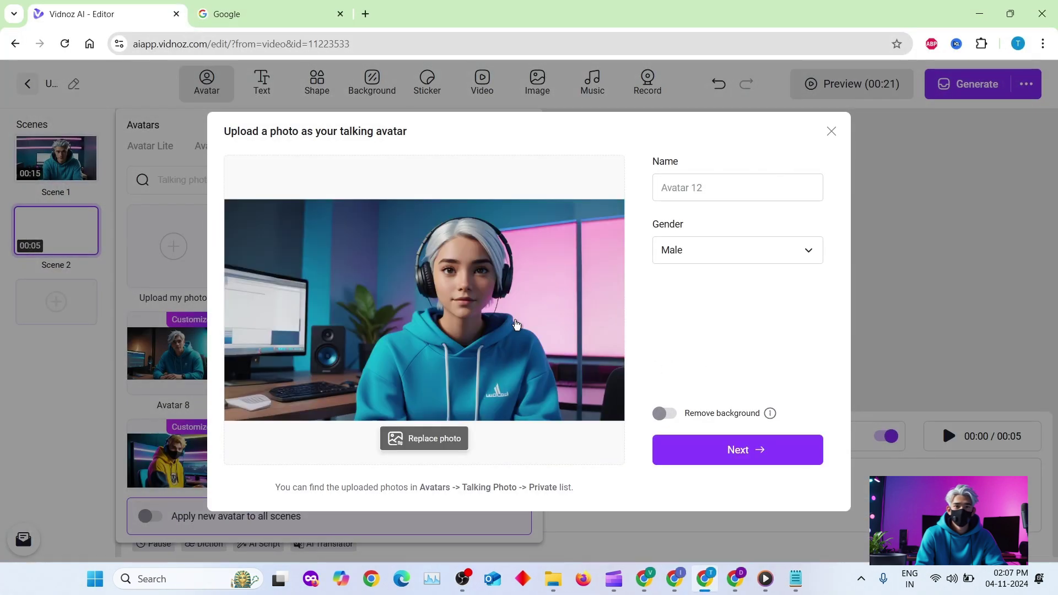
# Set the new avatar's gender to Female and place it in Scene 2
pyautogui.click(778, 251)
pyautogui.click(735, 315)
pyautogui.click(738, 454)
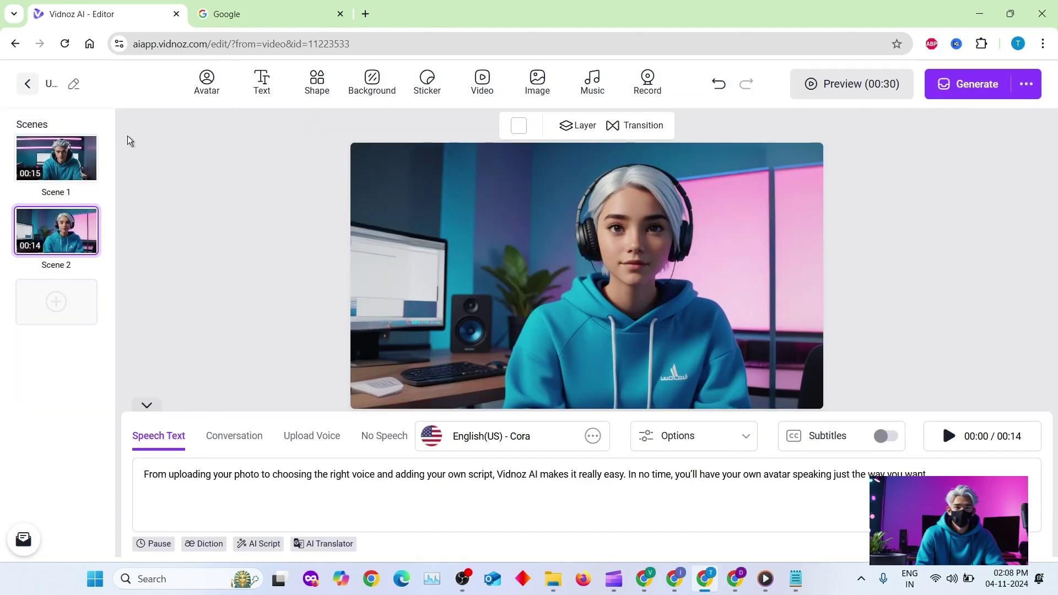
# Browse the text styles, shapes and stock backgrounds, then close the backgrounds without adding anything
pyautogui.click(263, 79)
pyautogui.scroll(-3, 426, 349)
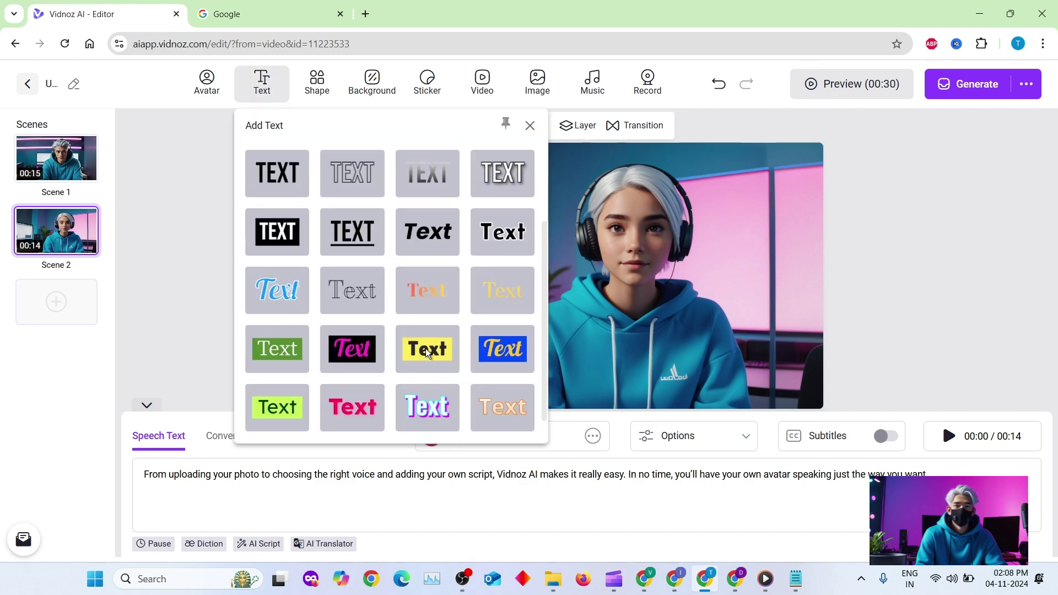
pyautogui.scroll(3, 429, 347)
pyautogui.click(318, 83)
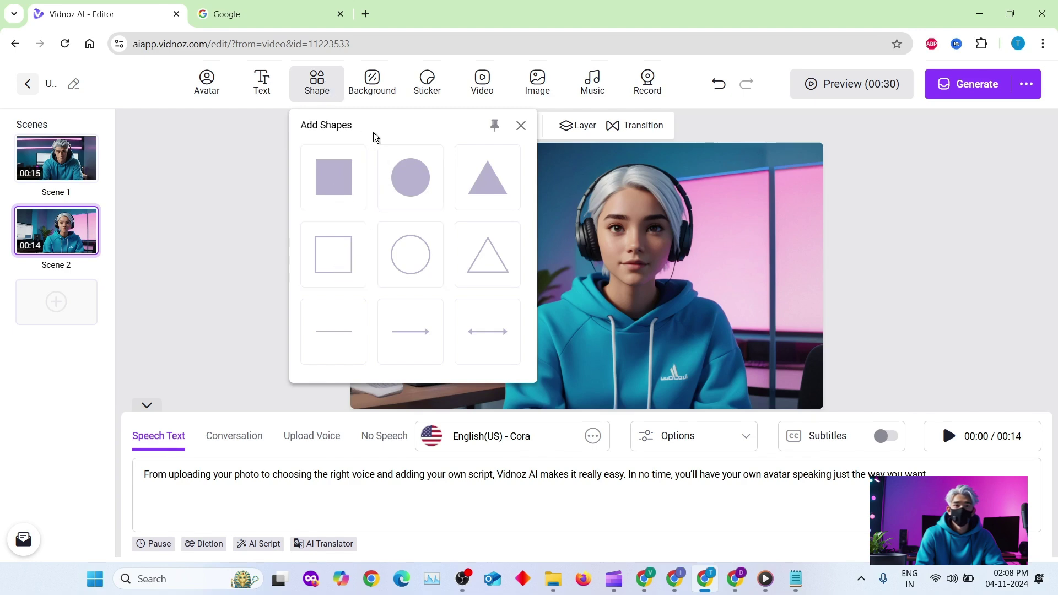
pyautogui.click(373, 82)
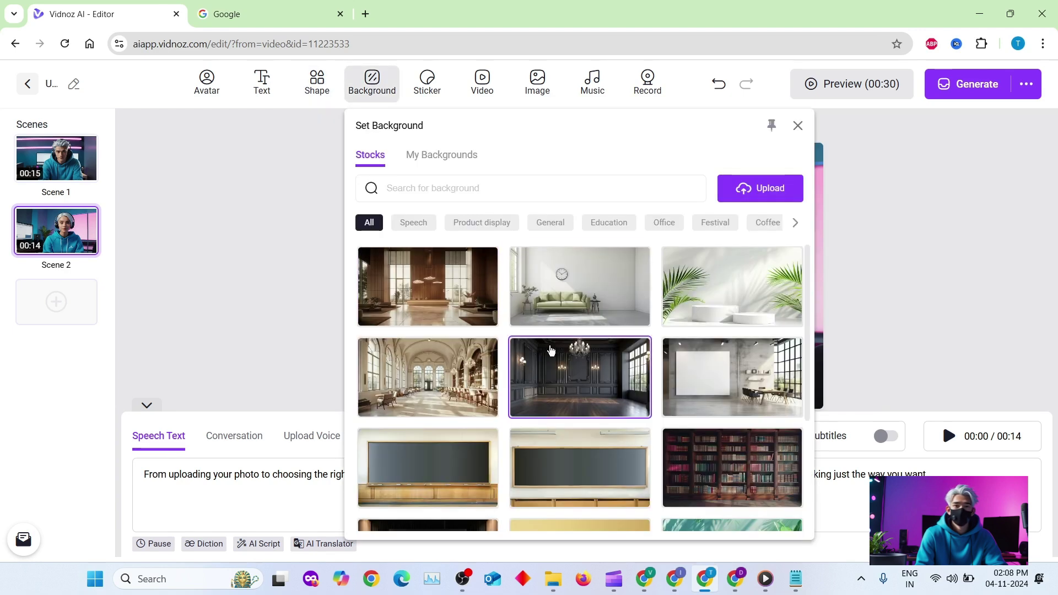
pyautogui.click(903, 312)
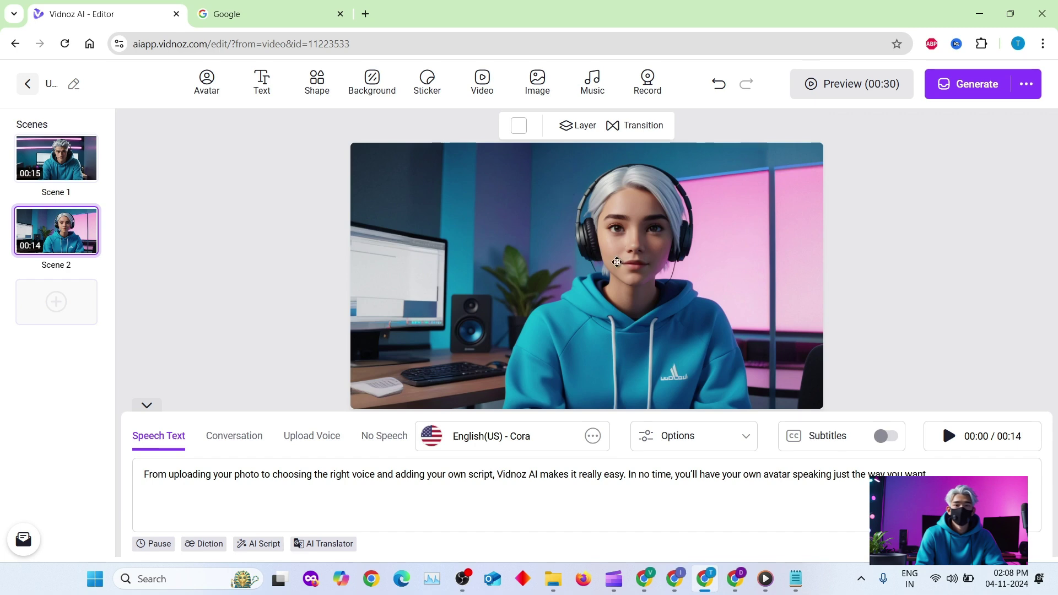
# Add the red Subscribe sticker from the stickers to Scene 2 and drag it to the top-right corner
pyautogui.click(426, 83)
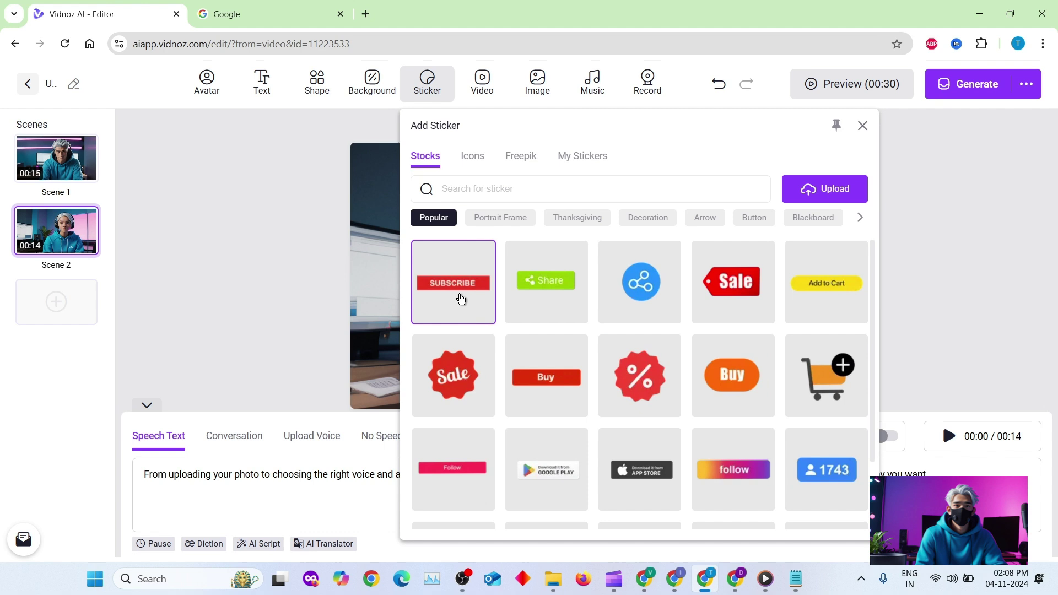
pyautogui.click(459, 300)
pyautogui.moveTo(536, 209)
pyautogui.mouseDown()
pyautogui.moveTo(815, 402)
pyautogui.moveTo(772, 166)
pyautogui.mouseUp()
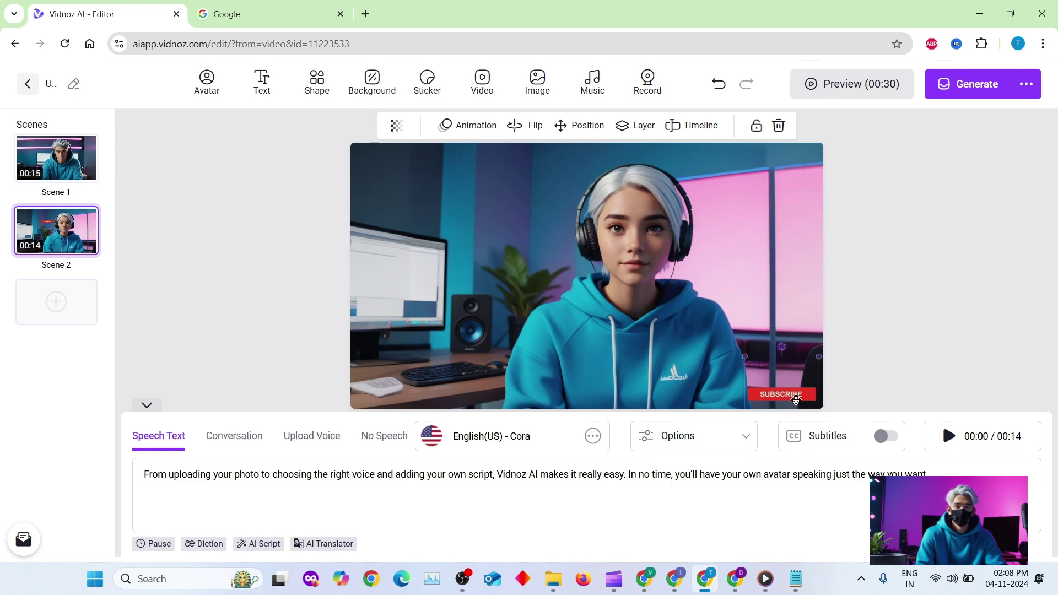
pyautogui.moveTo(773, 165)
pyautogui.mouseDown()
pyautogui.moveTo(783, 226)
pyautogui.moveTo(802, 147)
pyautogui.mouseUp()
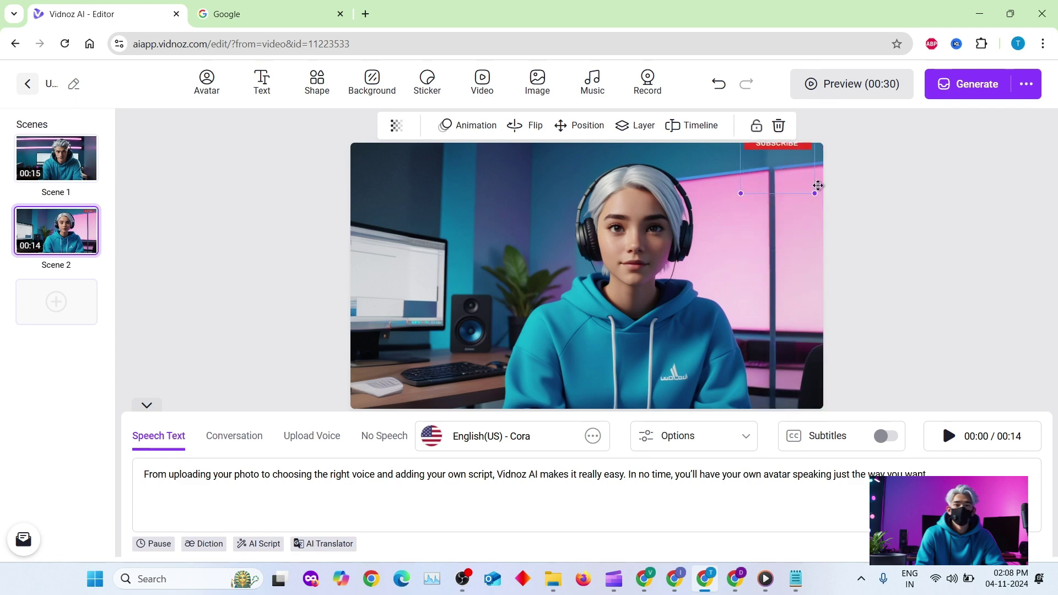
# Switch to Scene 1 and browse the stock, My Audio and Brand Audio music without adding a track
pyautogui.click(56, 157)
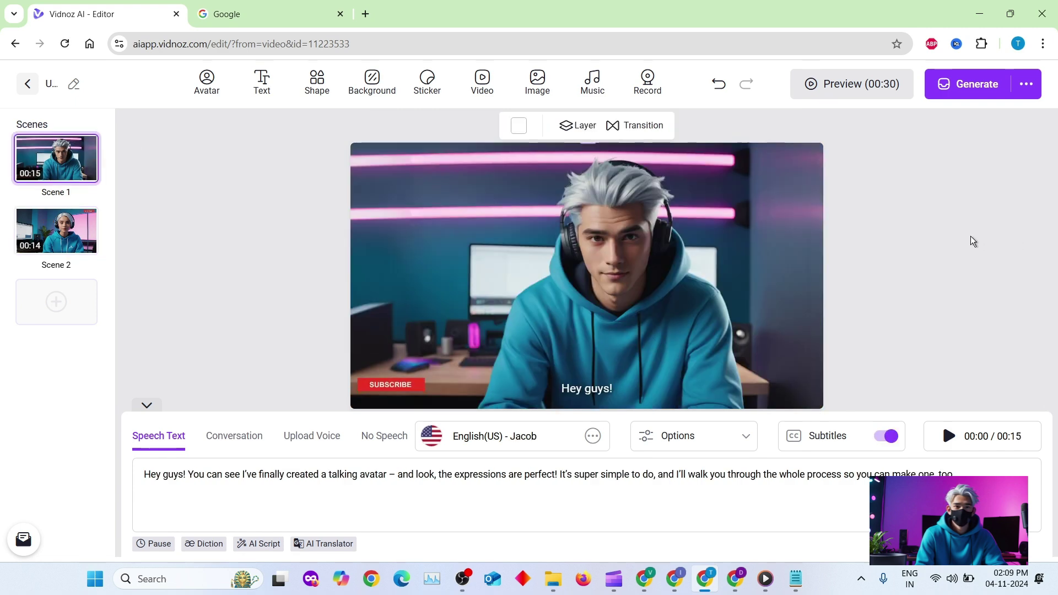
pyautogui.click(592, 82)
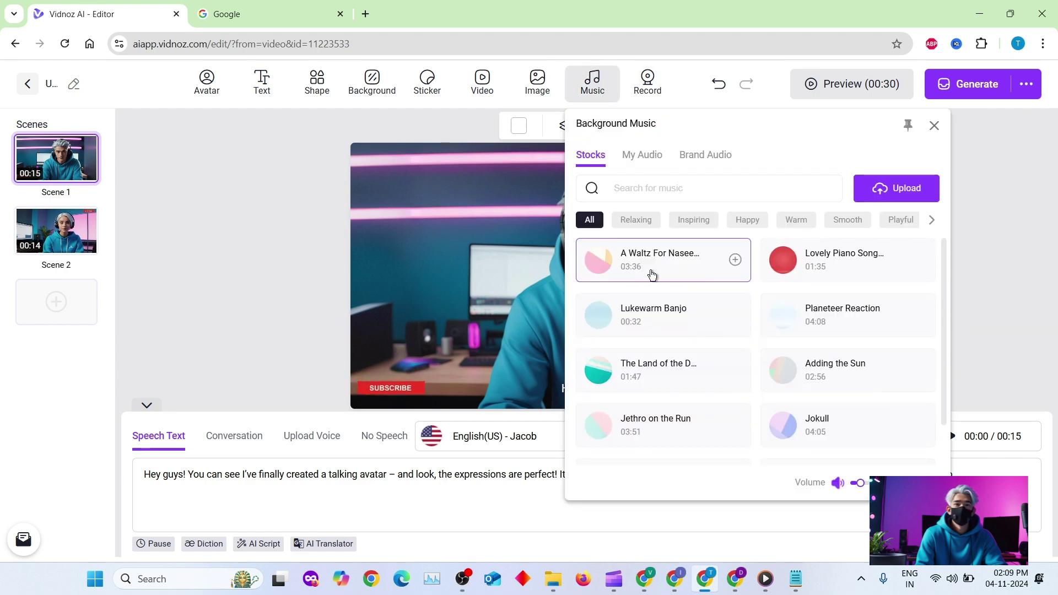
pyautogui.scroll(-2, 799, 405)
pyautogui.scroll(2, 798, 405)
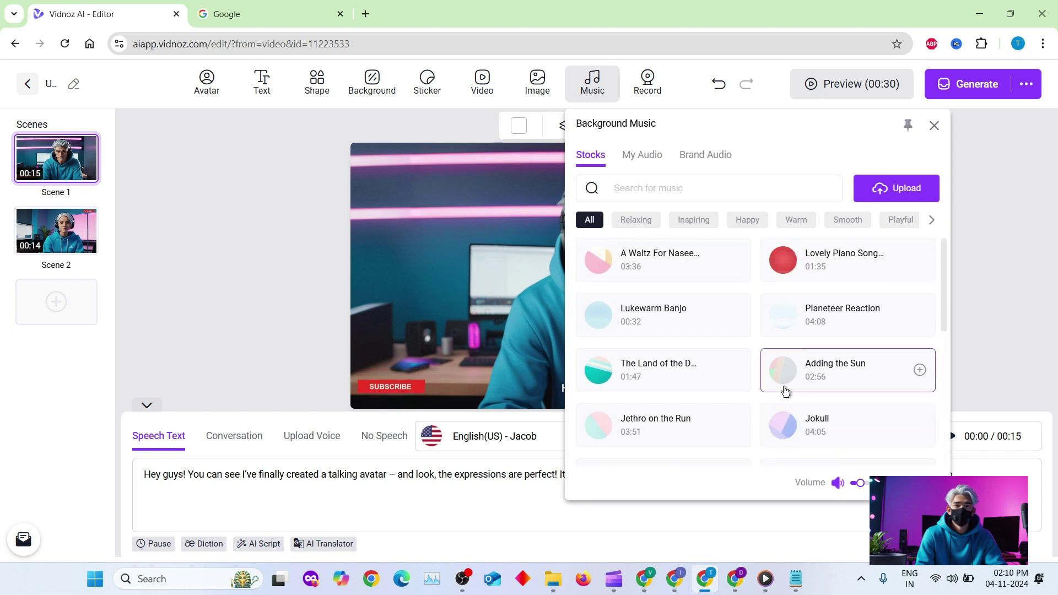
pyautogui.click(645, 158)
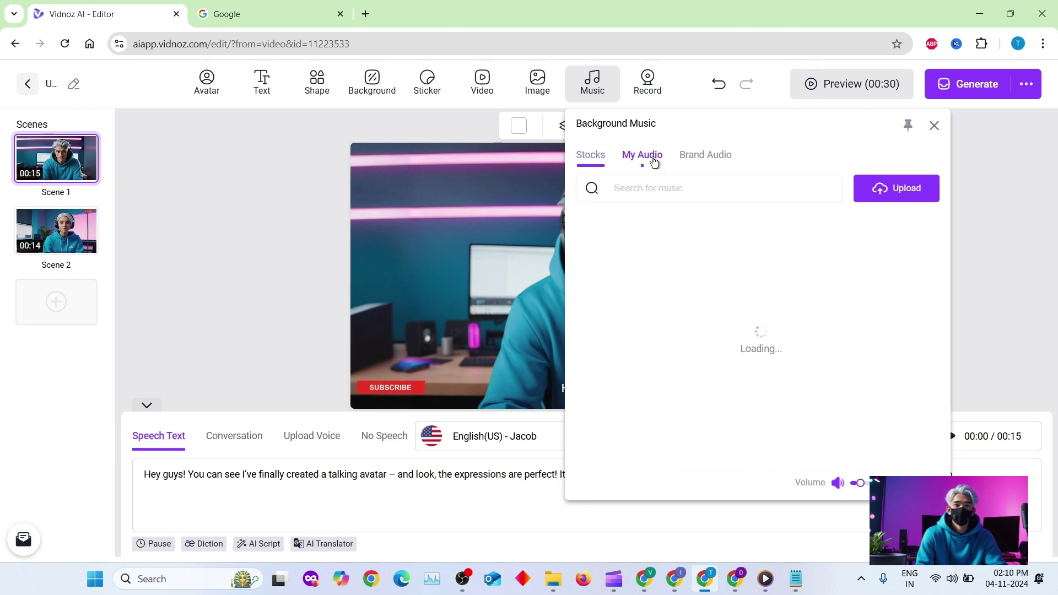
pyautogui.click(693, 159)
pyautogui.click(649, 161)
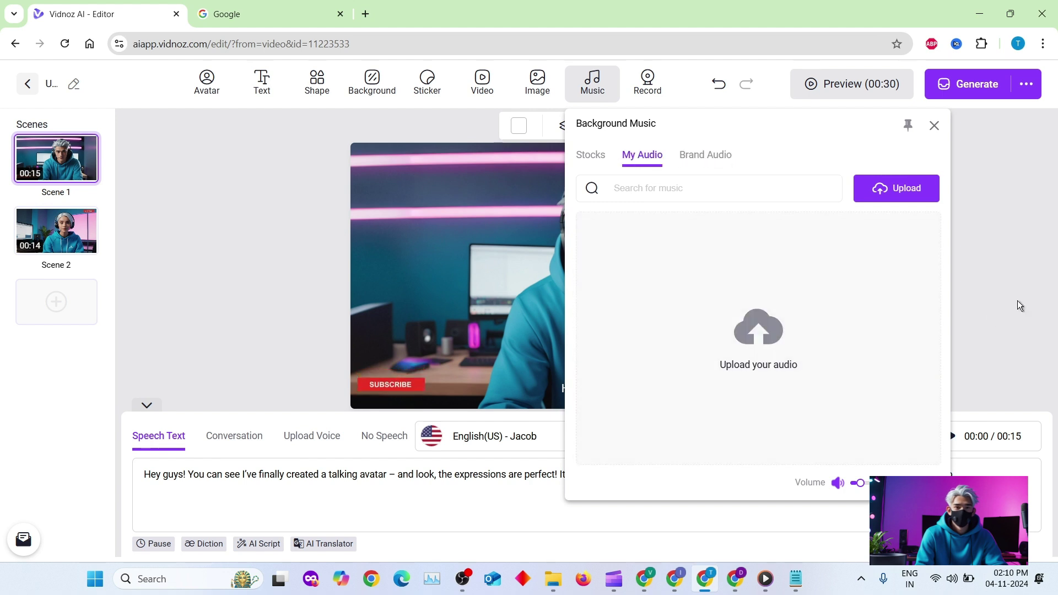
pyautogui.click(990, 239)
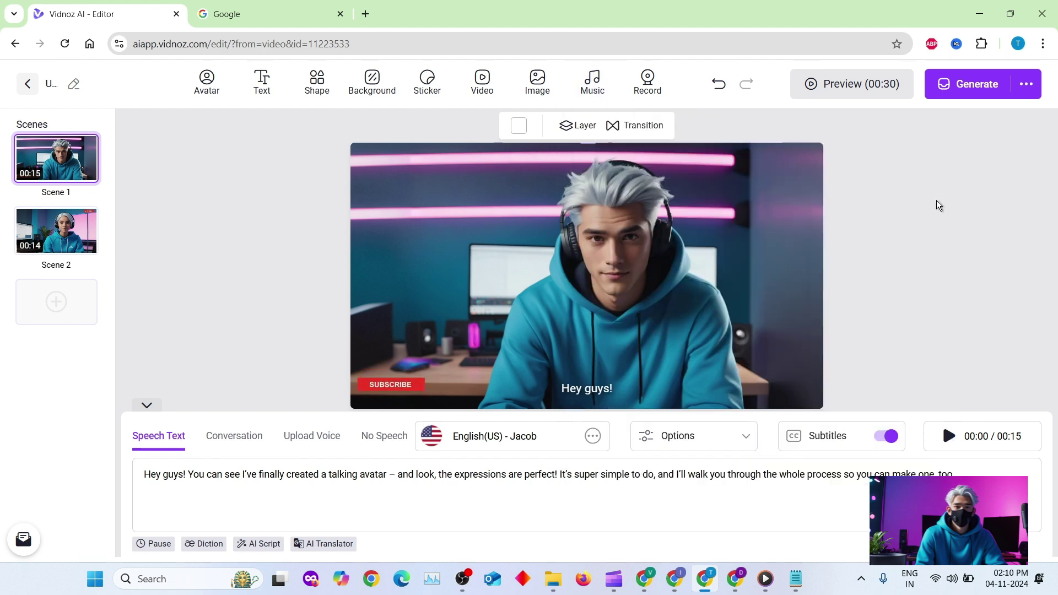
pyautogui.click(647, 83)
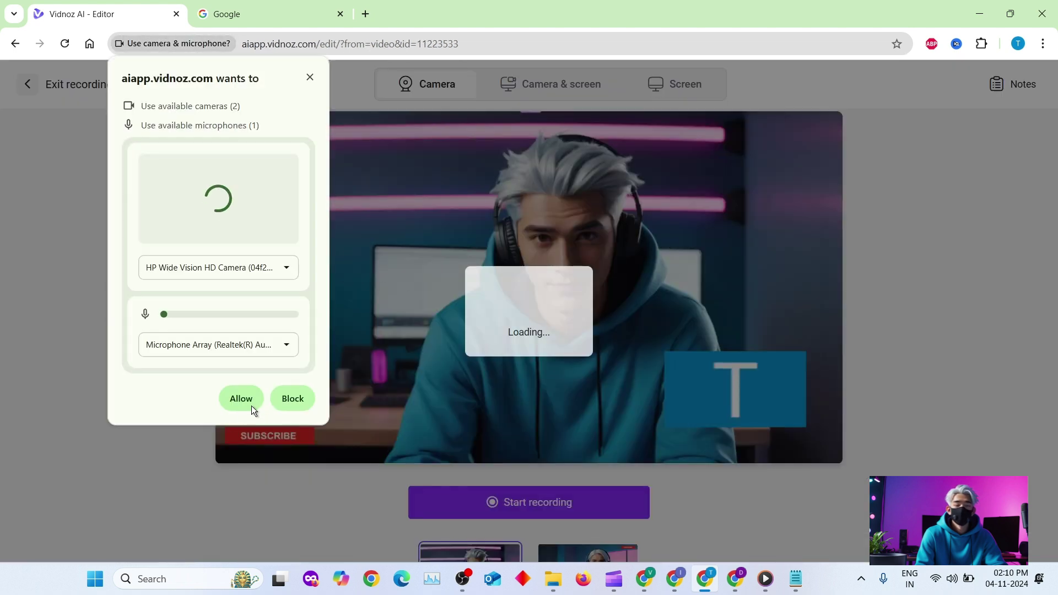
pyautogui.click(283, 399)
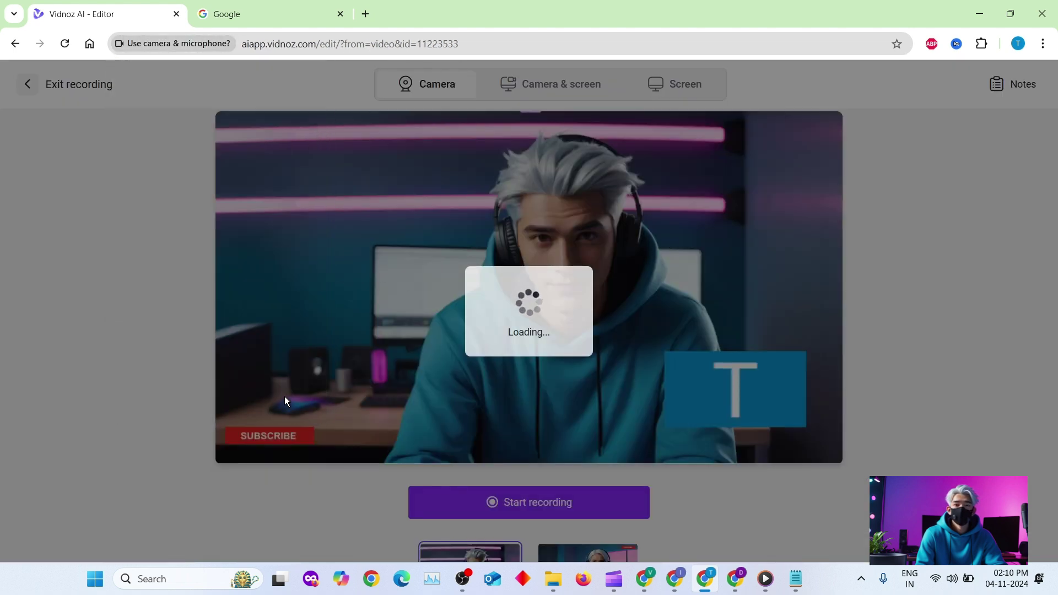
pyautogui.click(687, 176)
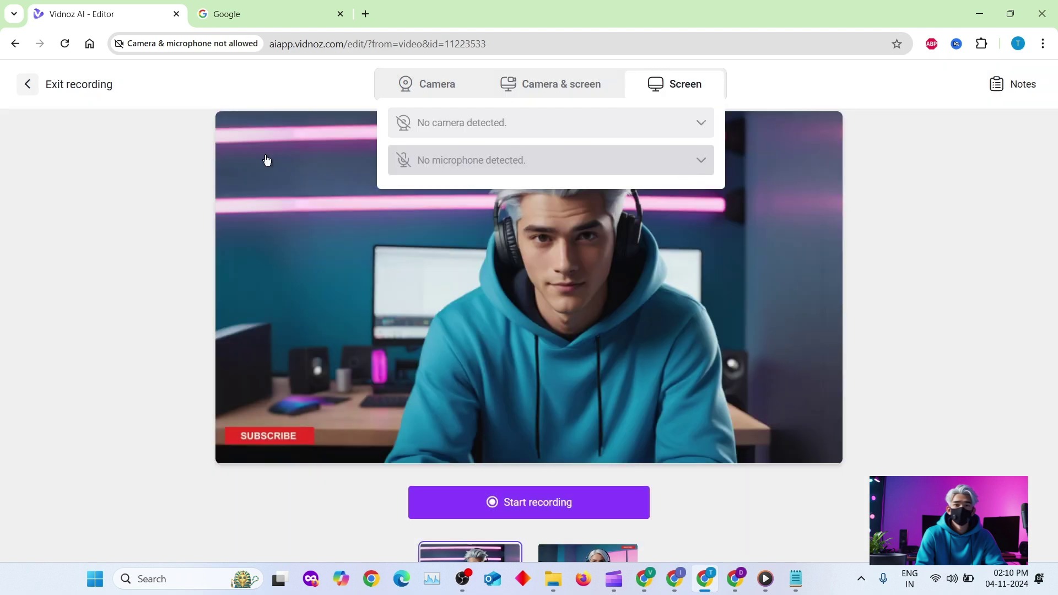
pyautogui.press('Escape')
pyautogui.click(147, 108)
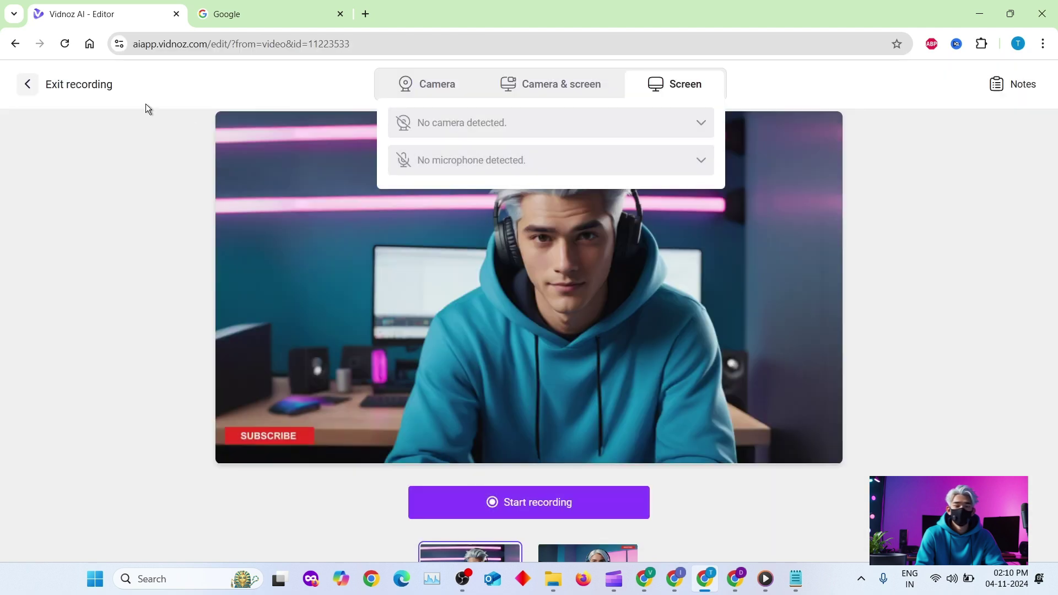
pyautogui.click(27, 84)
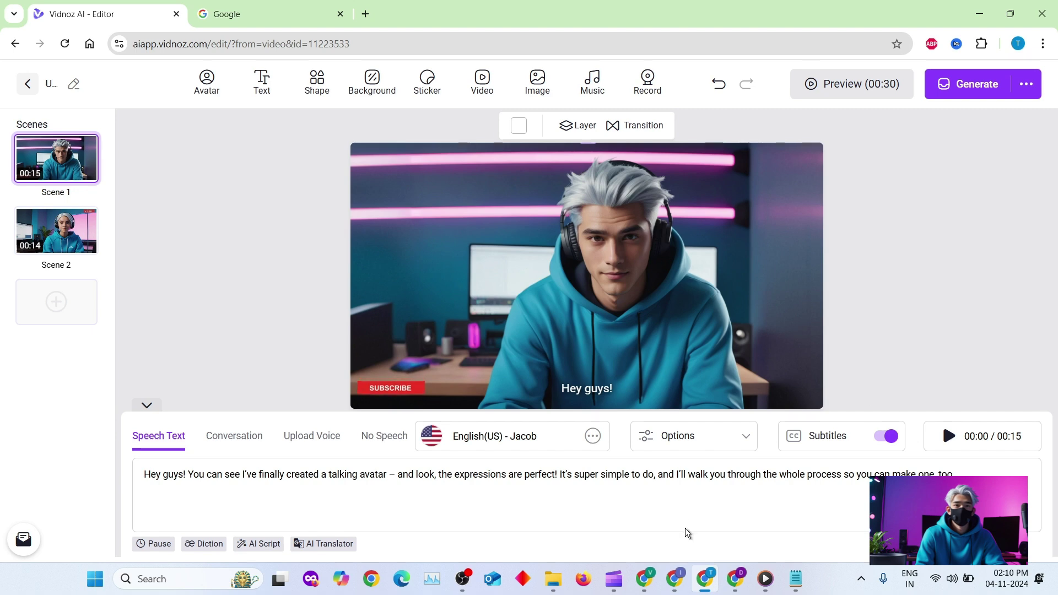
# Generate the 30-second video from the Generate menu
pyautogui.click(604, 497)
pyautogui.moveTo(1025, 84)
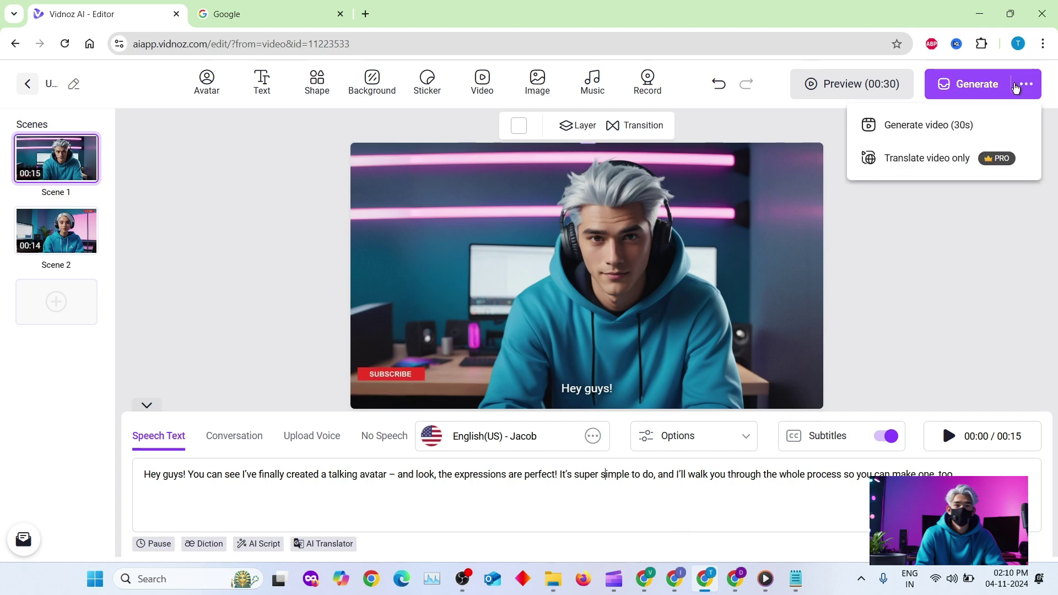
pyautogui.click(967, 130)
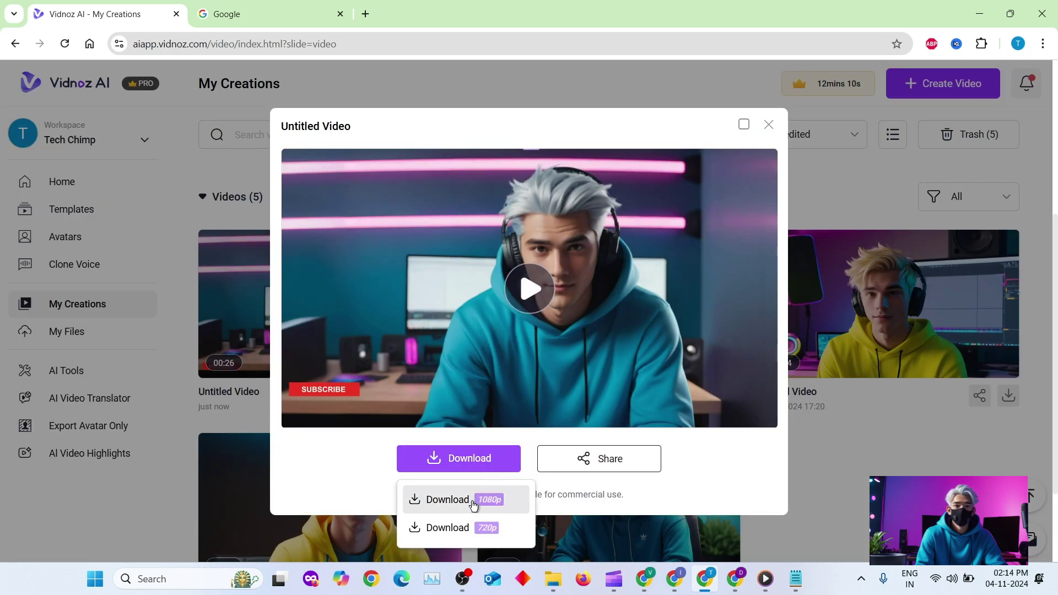
# Download the finished video in 1080p
pyautogui.click(460, 500)
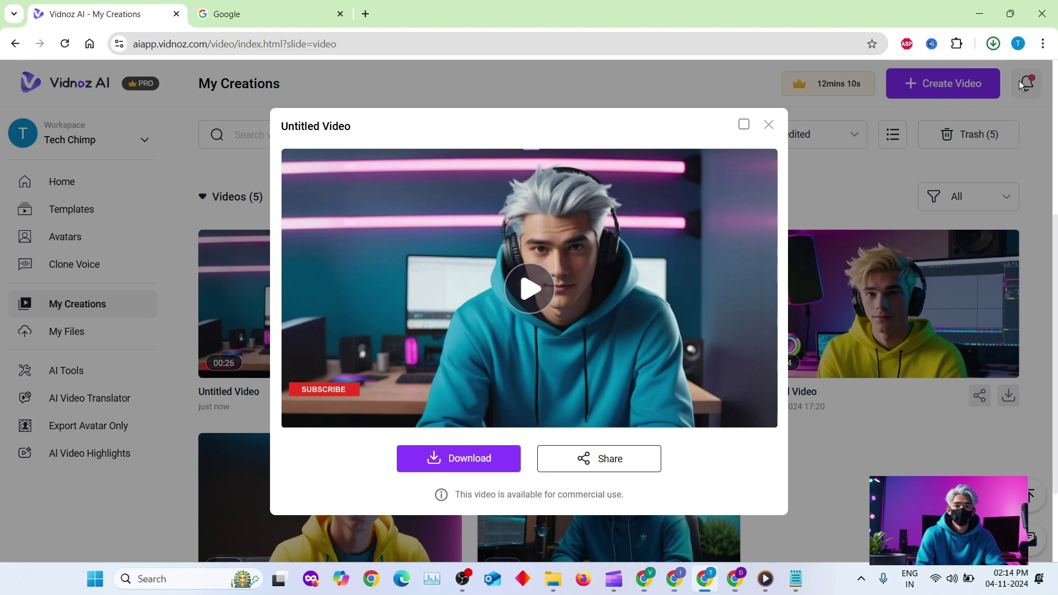